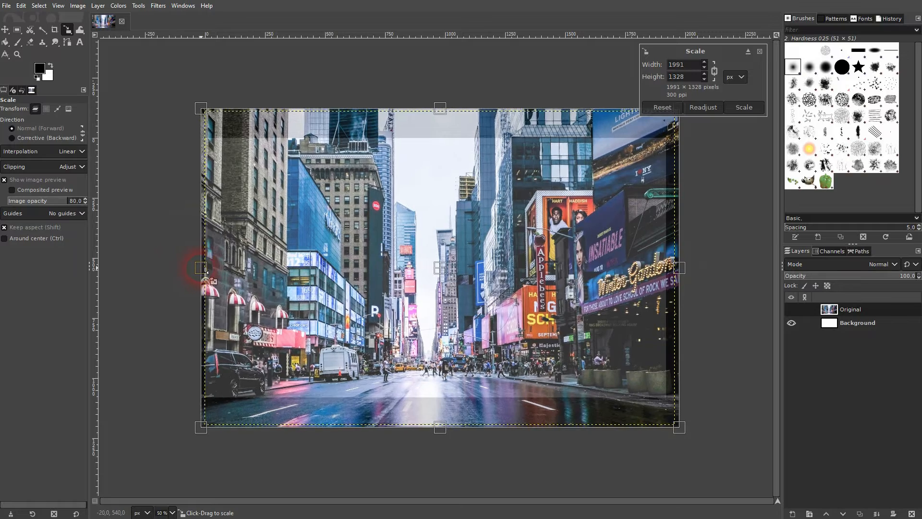
- Apply the Original layer's scaling to 1991 × 1328 px and inspect the image edge with the Background layer selected
{"action": "left_click", "coordinate": [744, 108]}
{"action": "left_click", "coordinate": [858, 325]}
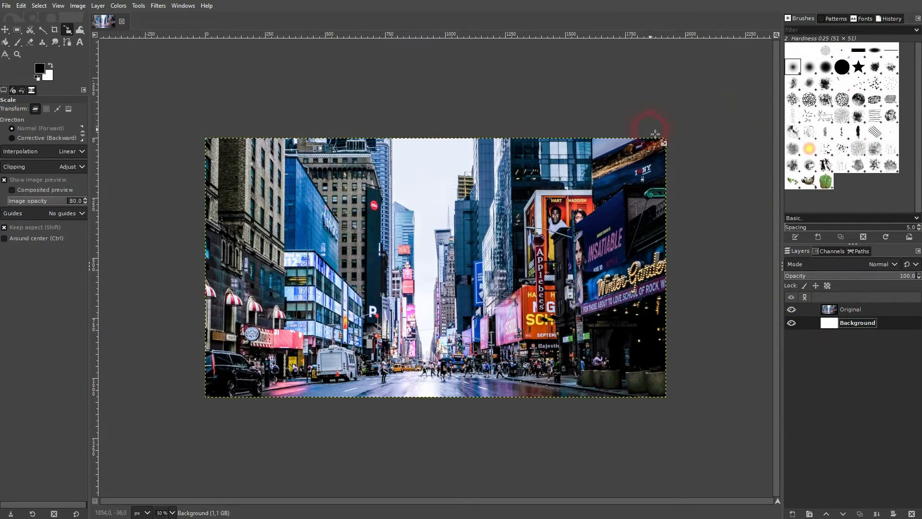
{"action": "key", "text": "2"}
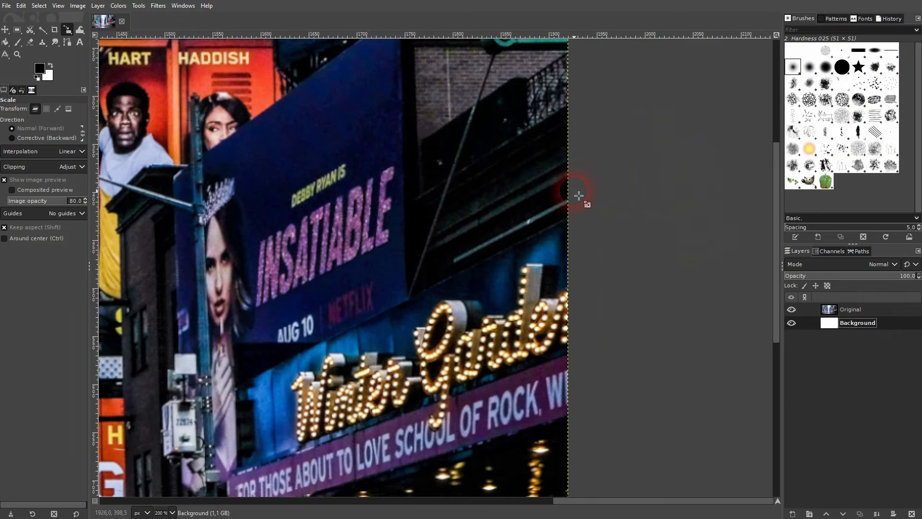
{"action": "key", "text": "ctrl+shift+j"}
{"action": "scroll", "coordinate": [475, 237], "scroll_direction": "down", "scroll_amount": 1}
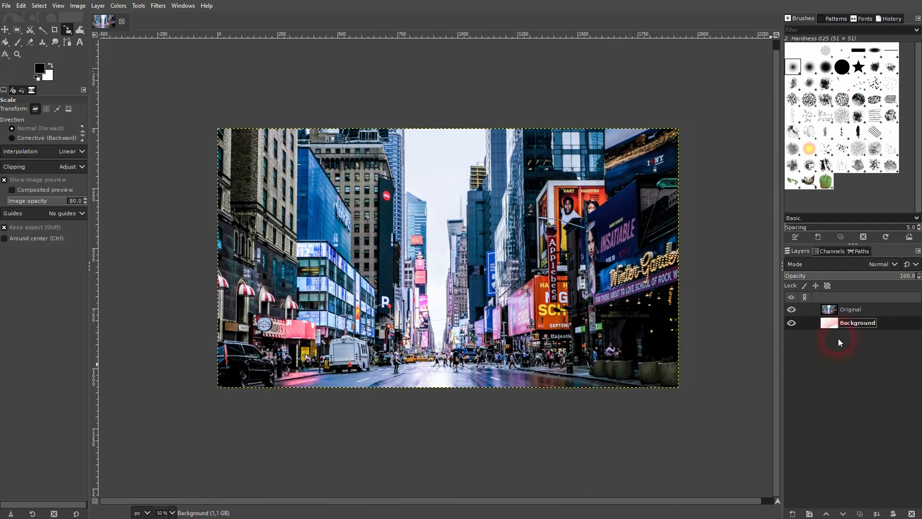
- Create a 1920 × 1080 px transparent layer named grid above the Original layer
{"action": "left_click", "coordinate": [854, 310]}
{"action": "left_click", "coordinate": [793, 513]}
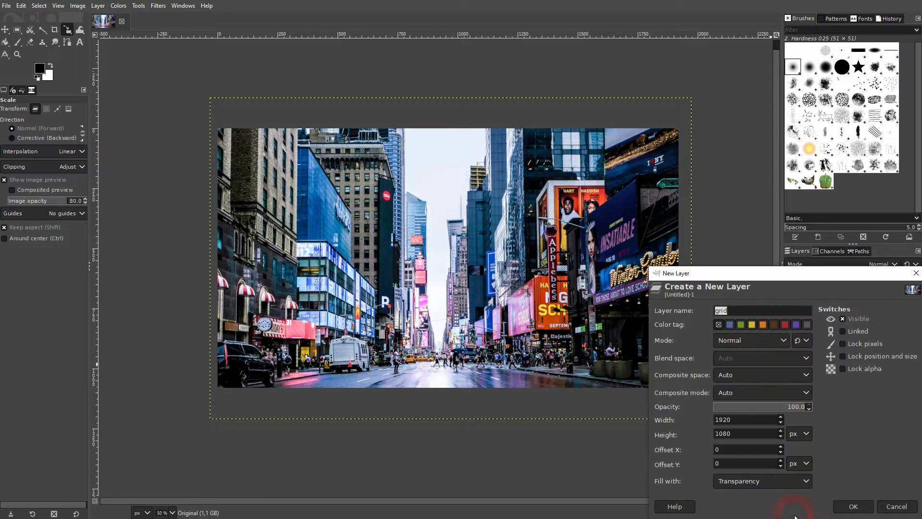
{"action": "left_click", "coordinate": [741, 482]}
{"action": "left_click", "coordinate": [746, 457]}
{"action": "left_click", "coordinate": [858, 507]}
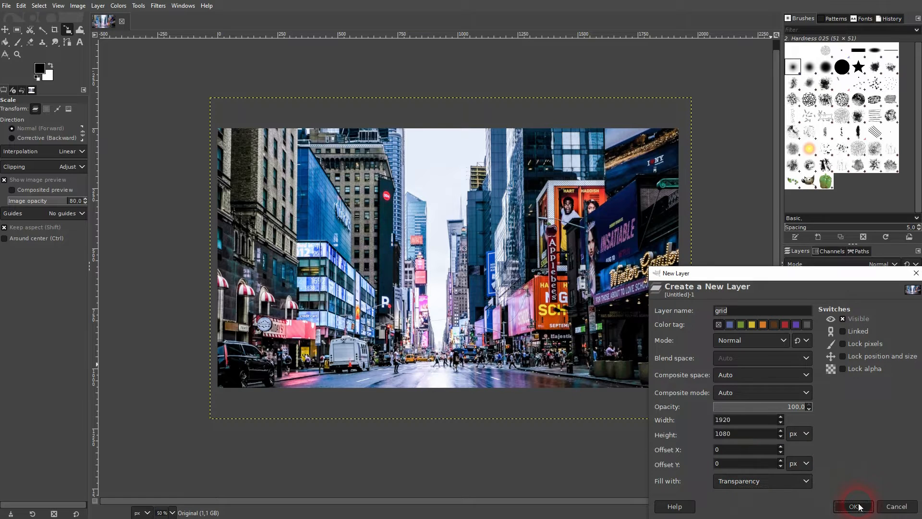
{"action": "left_click", "coordinate": [333, 96]}
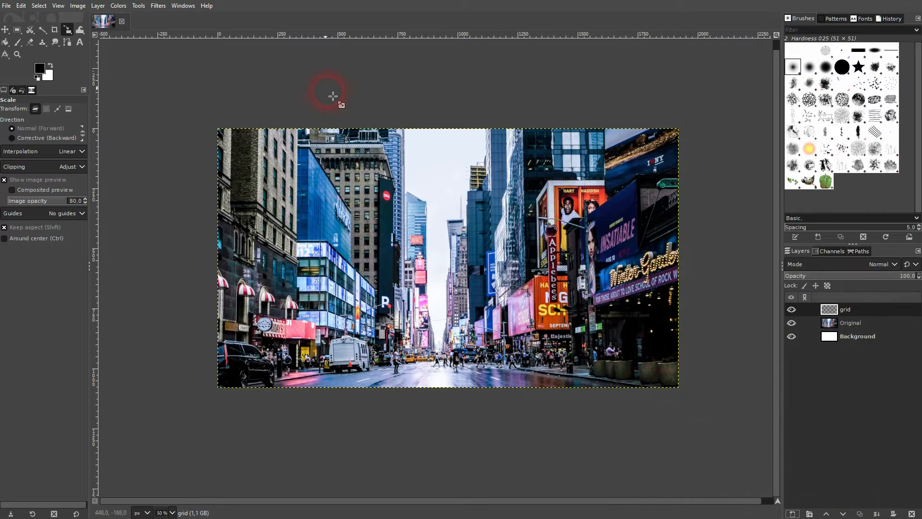
- Start the Grid pattern filter on the grid layer and compare the image with its preview off and on
{"action": "left_click", "coordinate": [158, 10]}
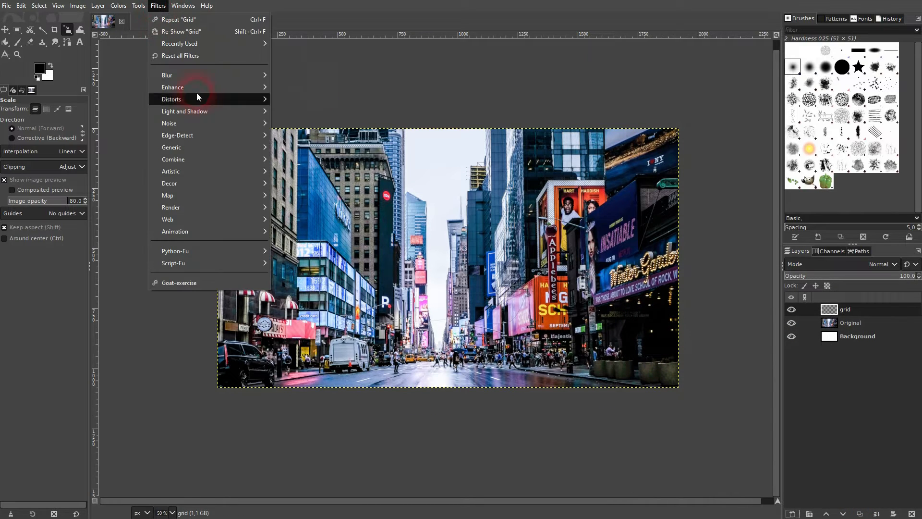
{"action": "left_click", "coordinate": [251, 207]}
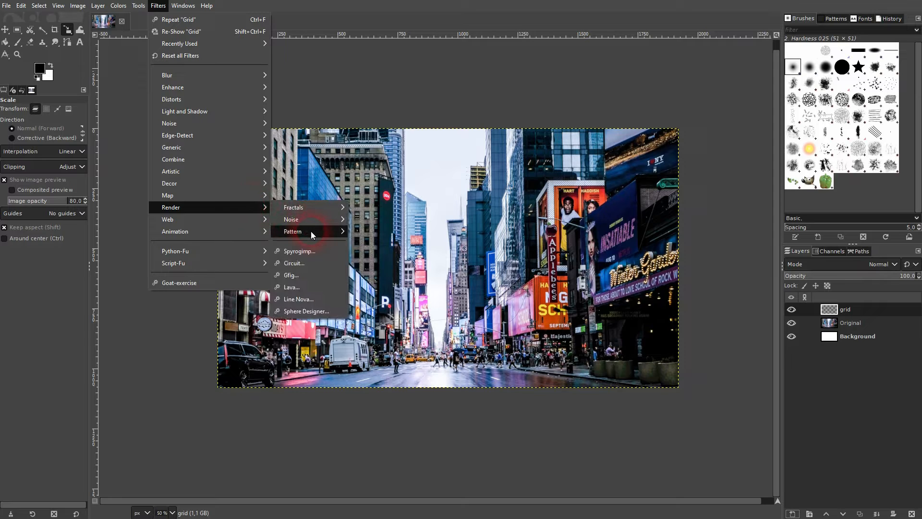
{"action": "left_click", "coordinate": [310, 232]}
{"action": "left_click", "coordinate": [405, 271]}
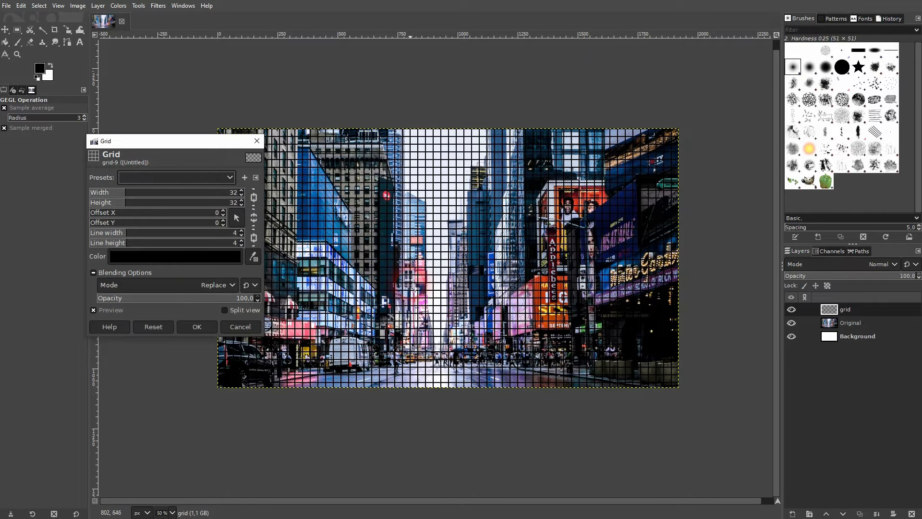
{"action": "left_click", "coordinate": [122, 310]}
{"action": "left_click", "coordinate": [123, 310]}
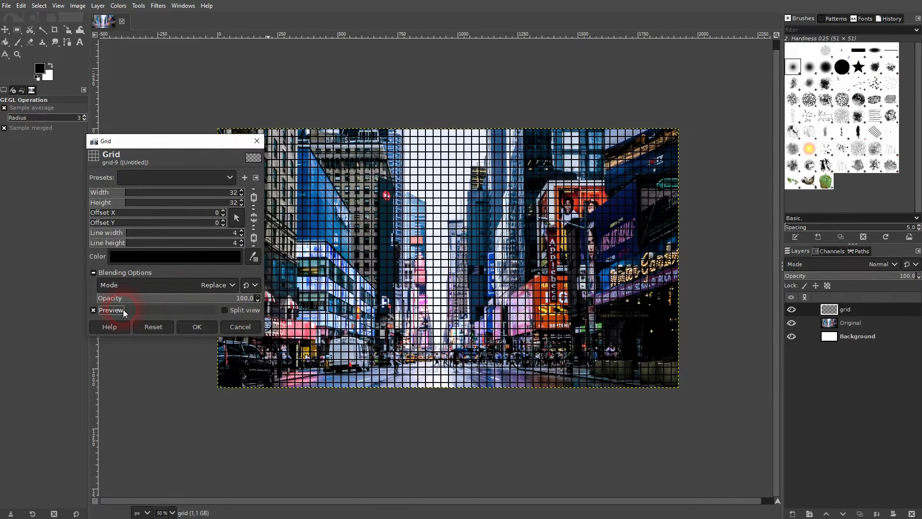
- Set the grid line color to red (ff0000)
{"action": "left_click_drag", "start_coordinate": [198, 142], "coordinate": [157, 134]}
{"action": "left_click", "coordinate": [139, 250]}
{"action": "left_click_drag", "start_coordinate": [114, 202], "coordinate": [133, 190]}
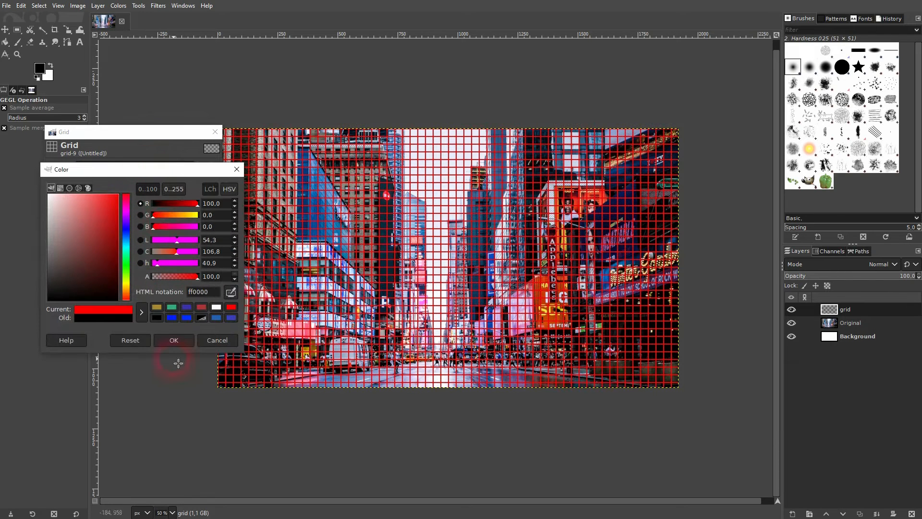
{"action": "left_click", "coordinate": [174, 341]}
- Try a linked grid cell width and height of 276 px and inspect the image's lower-right corner
{"action": "left_click", "coordinate": [196, 185]}
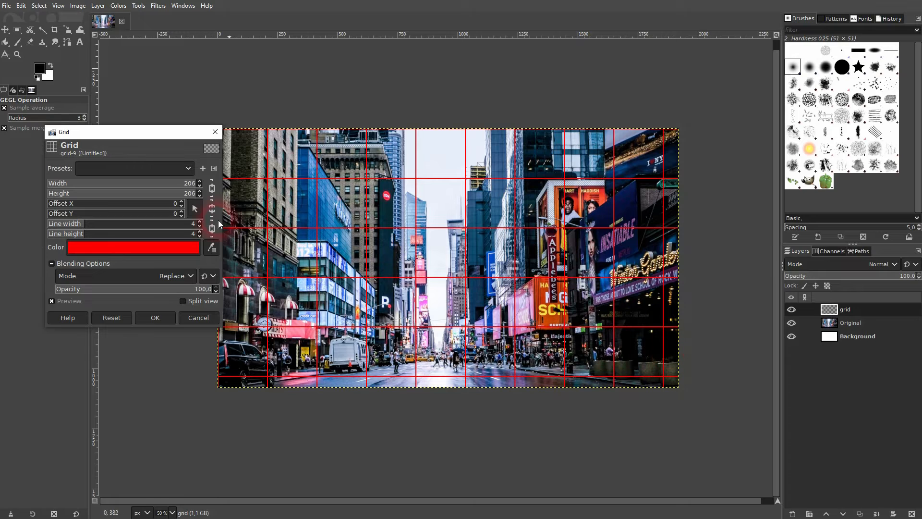
{"action": "scroll", "coordinate": [200, 183], "scroll_direction": "up", "scroll_amount": 20}
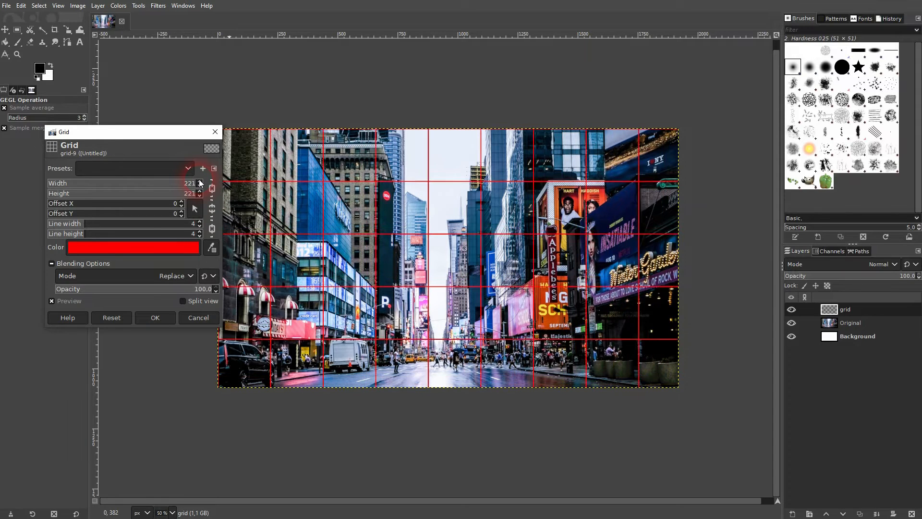
{"action": "scroll", "coordinate": [199, 183], "scroll_direction": "up", "scroll_amount": 20}
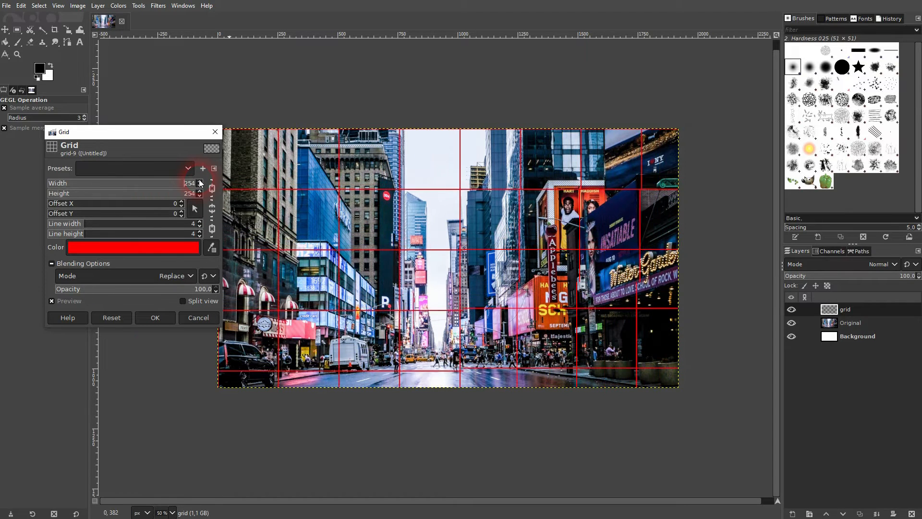
{"action": "scroll", "coordinate": [199, 183], "scroll_direction": "up", "scroll_amount": 6}
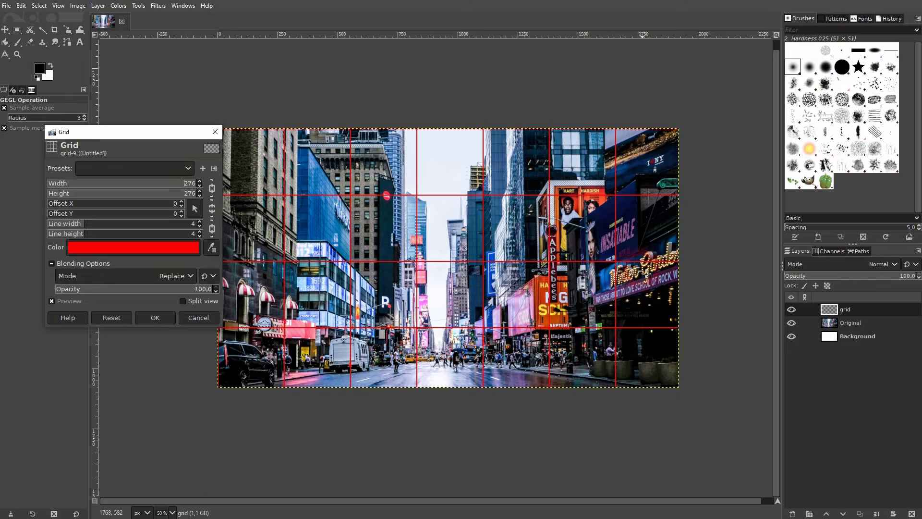
{"action": "scroll", "coordinate": [692, 397], "scroll_direction": "up", "scroll_amount": 3}
{"action": "scroll", "coordinate": [666, 390], "scroll_direction": "up", "scroll_amount": 1}
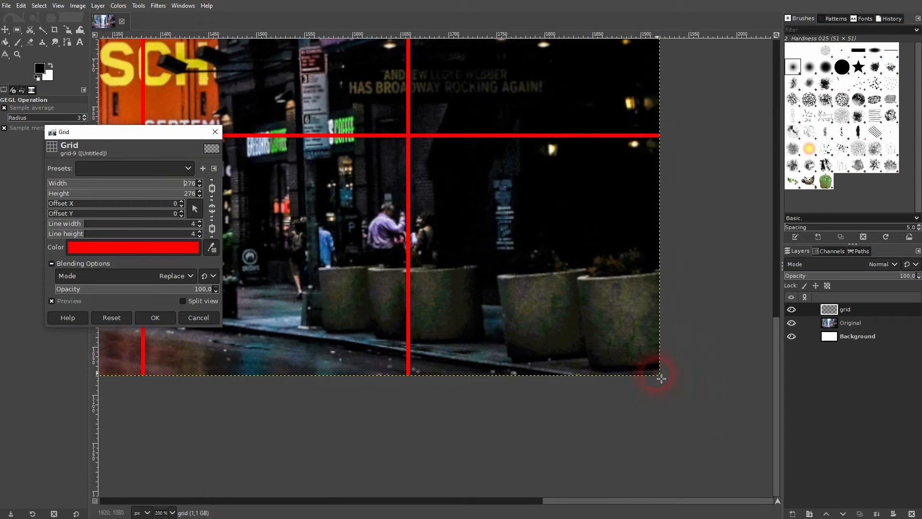
- Try reducing the linked grid cell size to 267 px and raising it to 323 px against the image edges
{"action": "scroll", "coordinate": [200, 187], "scroll_direction": "down", "scroll_amount": 7}
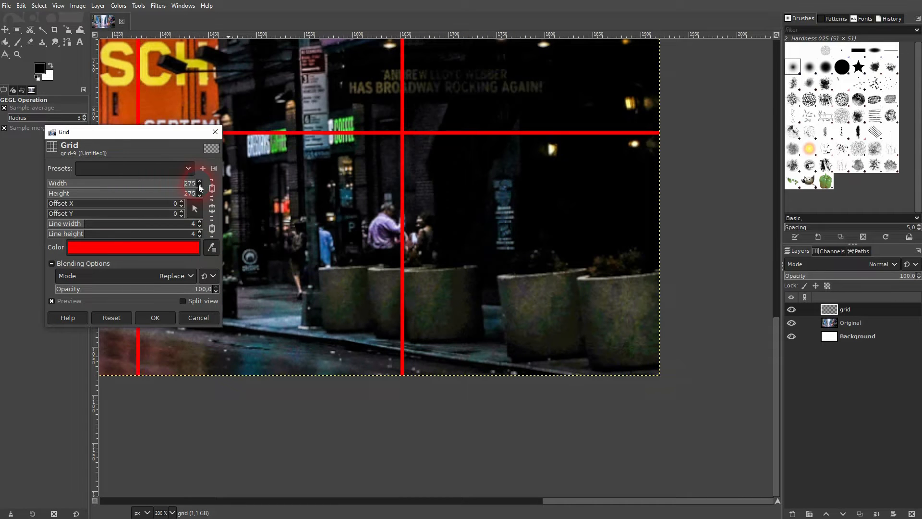
{"action": "scroll", "coordinate": [200, 187], "scroll_direction": "down", "scroll_amount": 2}
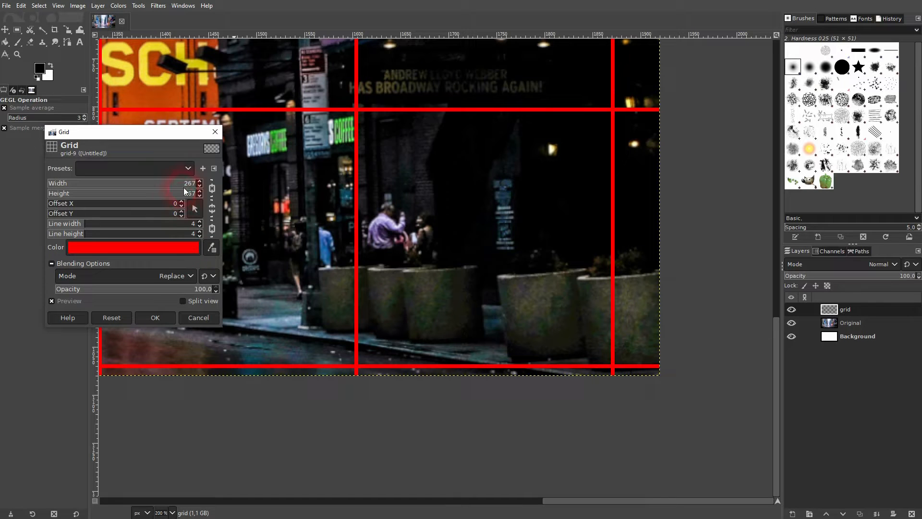
{"action": "scroll", "coordinate": [200, 183], "scroll_direction": "up", "scroll_amount": 7}
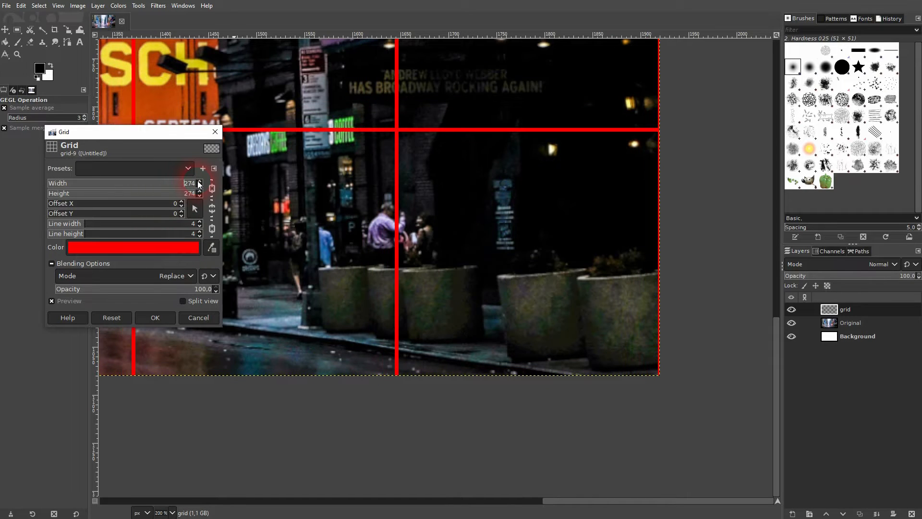
{"action": "scroll", "coordinate": [200, 183], "scroll_direction": "up", "scroll_amount": 4}
{"action": "scroll", "coordinate": [200, 183], "scroll_direction": "up", "scroll_amount": 20}
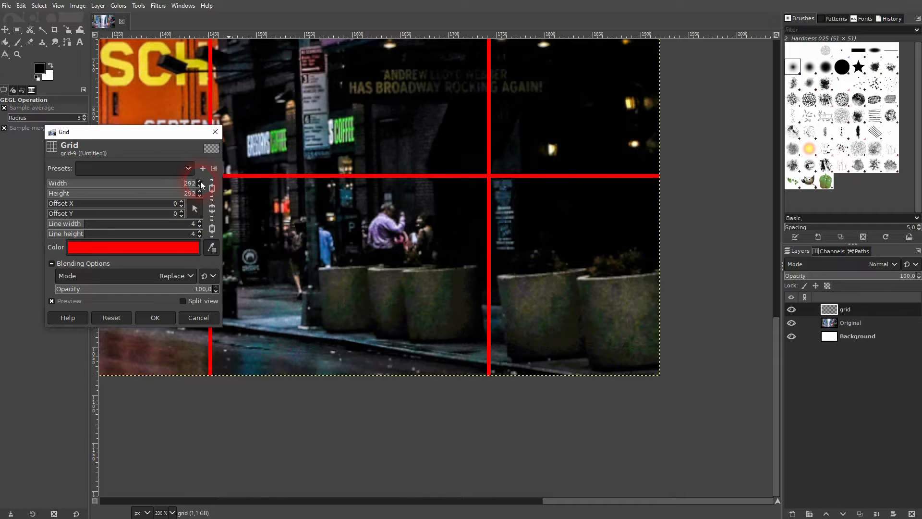
{"action": "scroll", "coordinate": [201, 183], "scroll_direction": "up", "scroll_amount": 17}
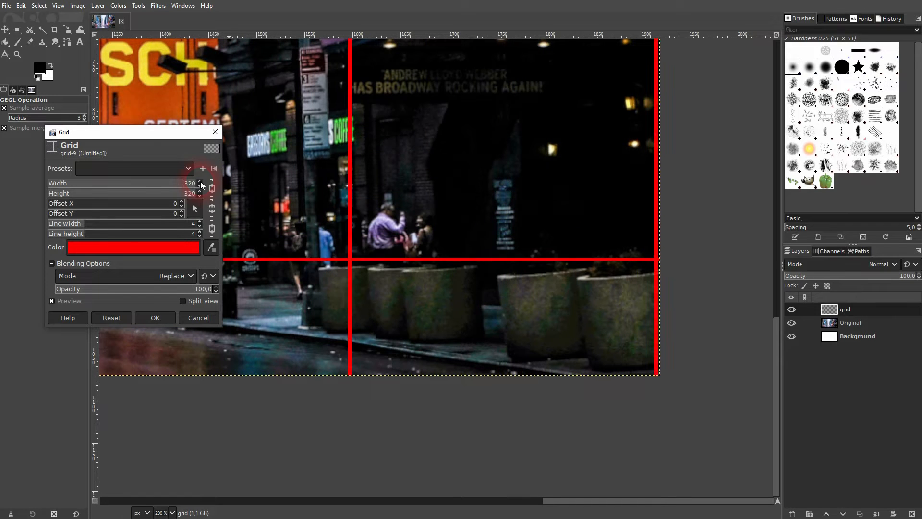
{"action": "scroll", "coordinate": [378, 245], "scroll_direction": "down", "scroll_amount": 4}
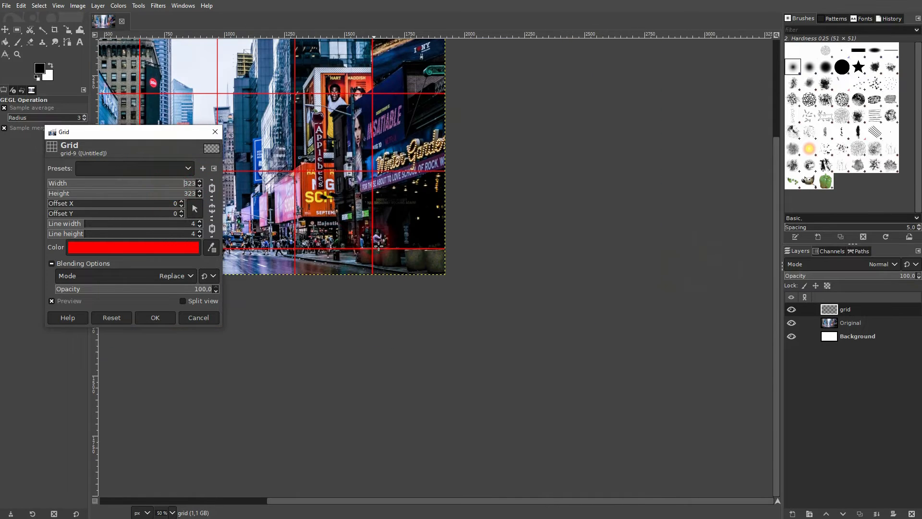
- Try a linked grid cell width and height of 383 px and review the line spacing across the whole image
{"action": "scroll", "coordinate": [339, 243], "scroll_direction": "up", "scroll_amount": 3}
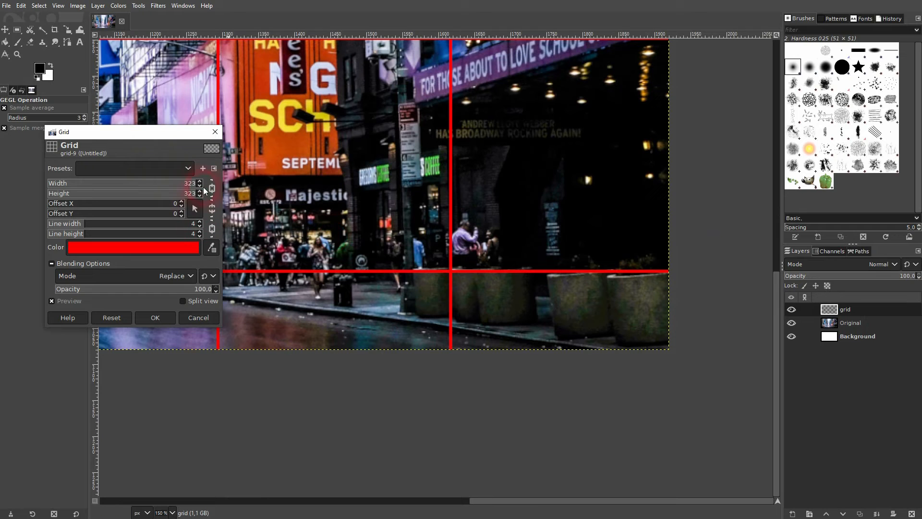
{"action": "scroll", "coordinate": [200, 183], "scroll_direction": "up", "scroll_amount": 20}
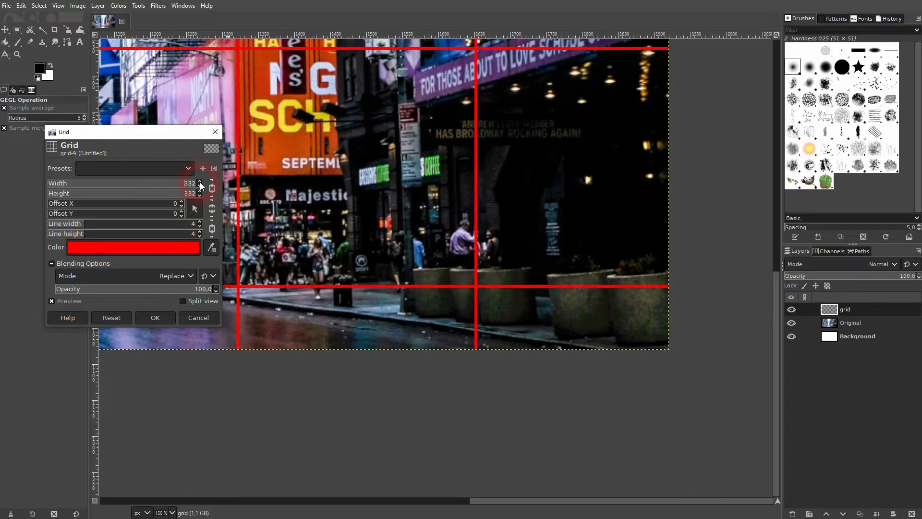
{"action": "scroll", "coordinate": [199, 184], "scroll_direction": "up", "scroll_amount": 9}
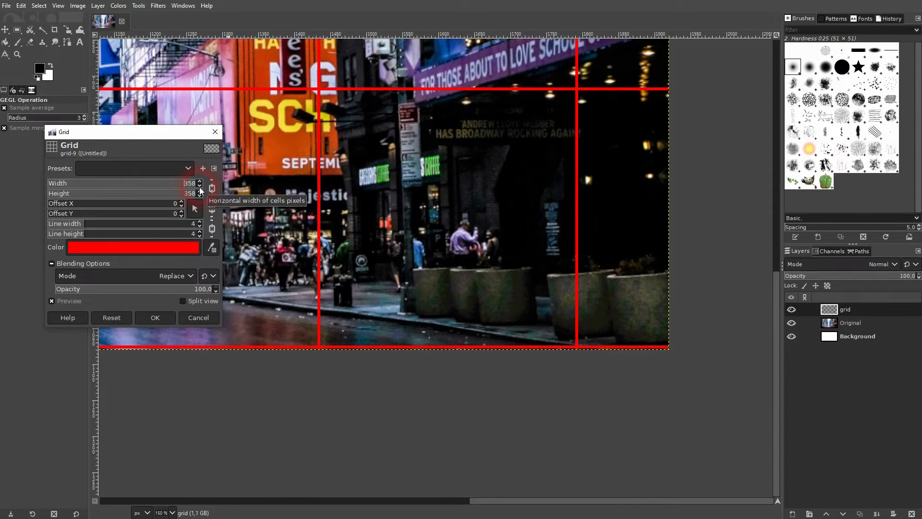
{"action": "scroll", "coordinate": [200, 183], "scroll_direction": "up", "scroll_amount": 2}
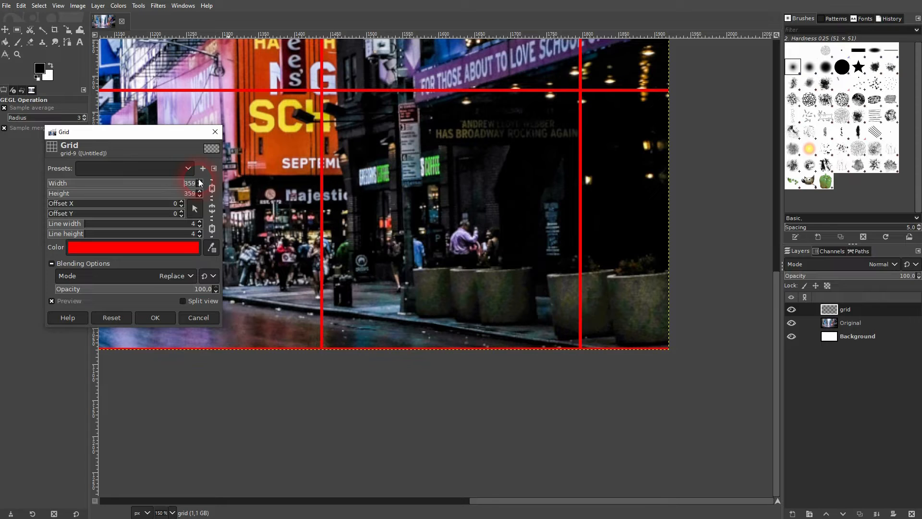
{"action": "scroll", "coordinate": [200, 183], "scroll_direction": "up", "scroll_amount": 11}
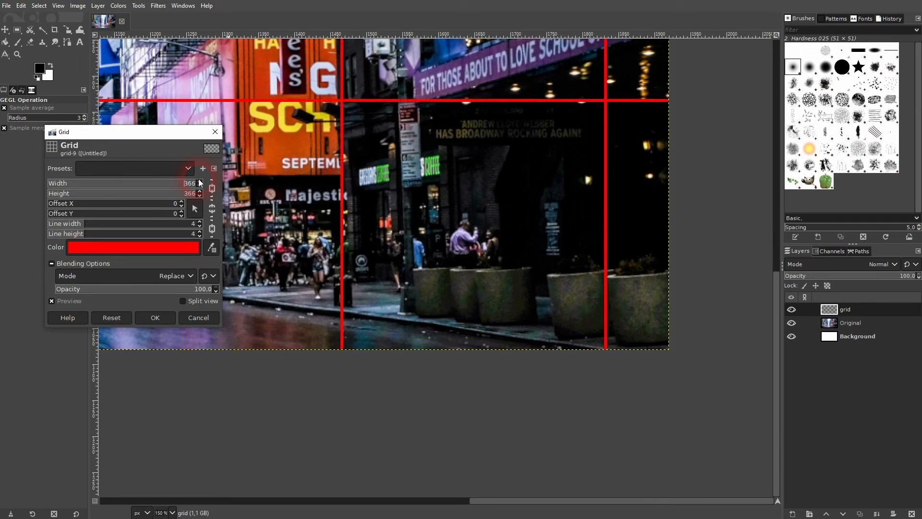
{"action": "scroll", "coordinate": [200, 183], "scroll_direction": "up", "scroll_amount": 8}
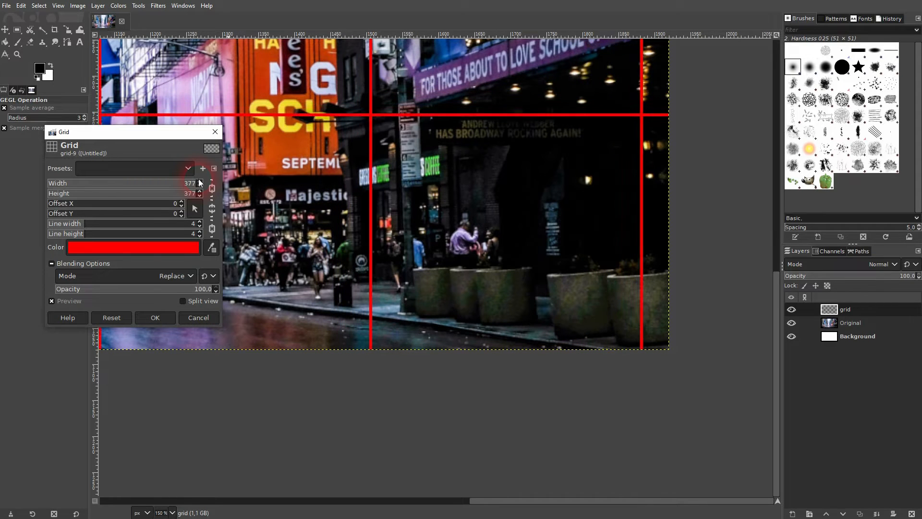
{"action": "scroll", "coordinate": [200, 183], "scroll_direction": "up", "scroll_amount": 4}
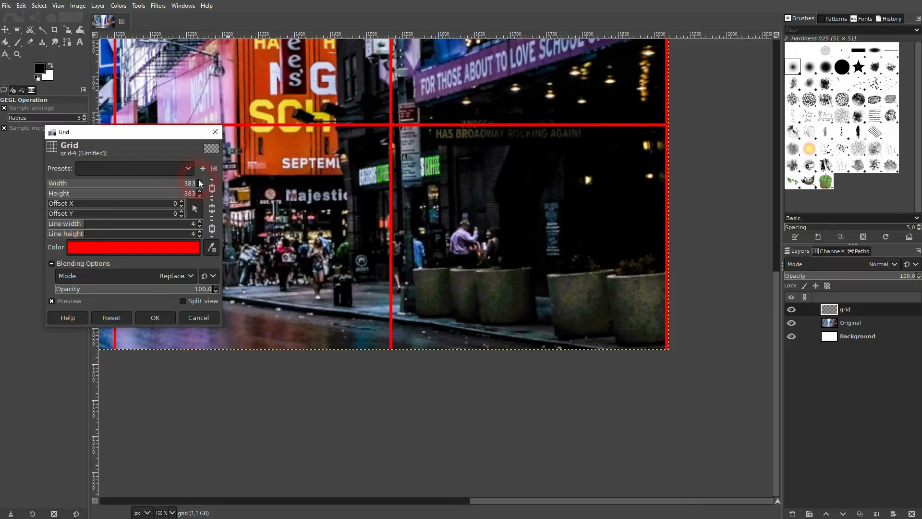
{"action": "scroll", "coordinate": [507, 302], "scroll_direction": "down", "scroll_amount": 4}
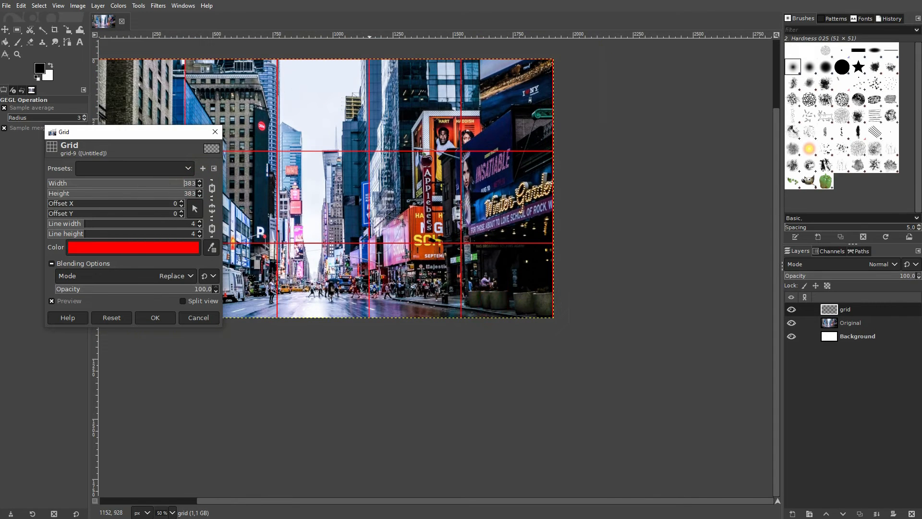
{"action": "scroll", "coordinate": [288, 274], "scroll_direction": "down", "scroll_amount": 1}
{"action": "scroll", "coordinate": [285, 278], "scroll_direction": "up", "scroll_amount": 2}
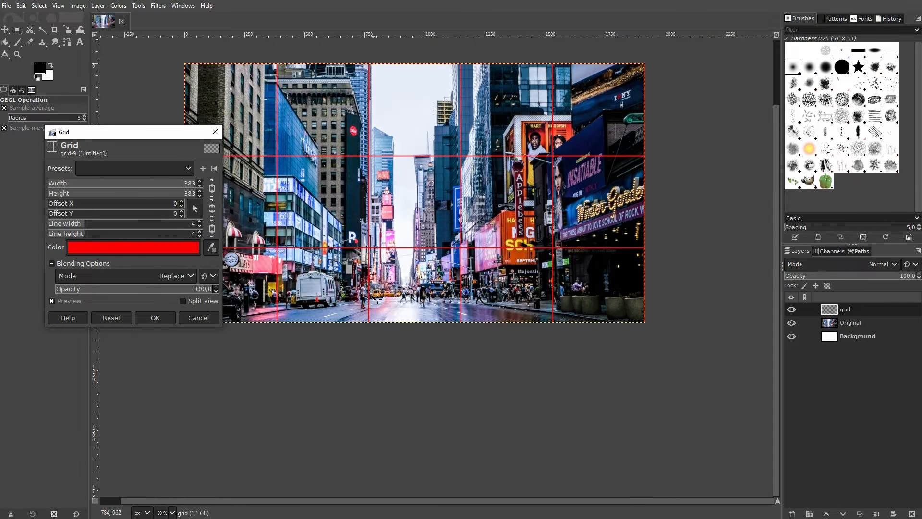
- Set the linked grid cell width and height to 216 px, fitting the lines to the image's lower-right corner
{"action": "left_click", "coordinate": [186, 184]}
{"action": "left_click_drag", "start_coordinate": [196, 185], "coordinate": [296, 180]}
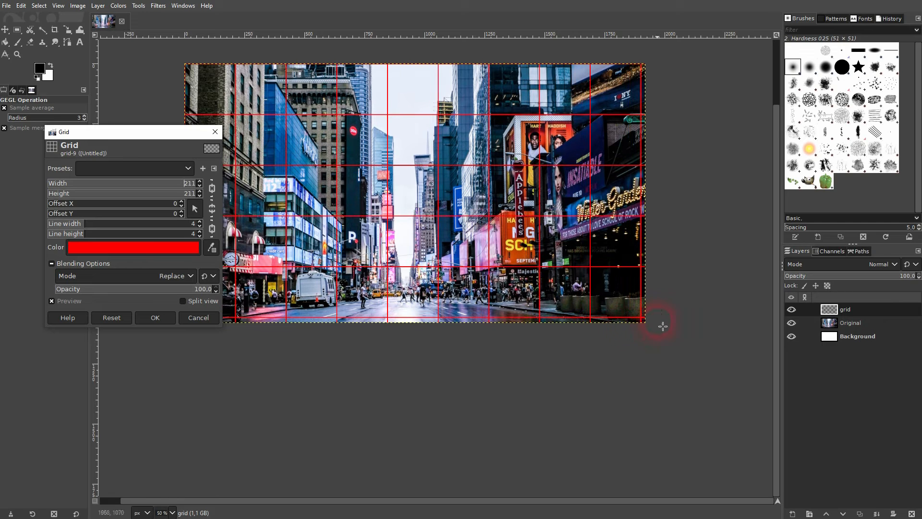
{"action": "scroll", "coordinate": [663, 326], "scroll_direction": "up", "scroll_amount": 5}
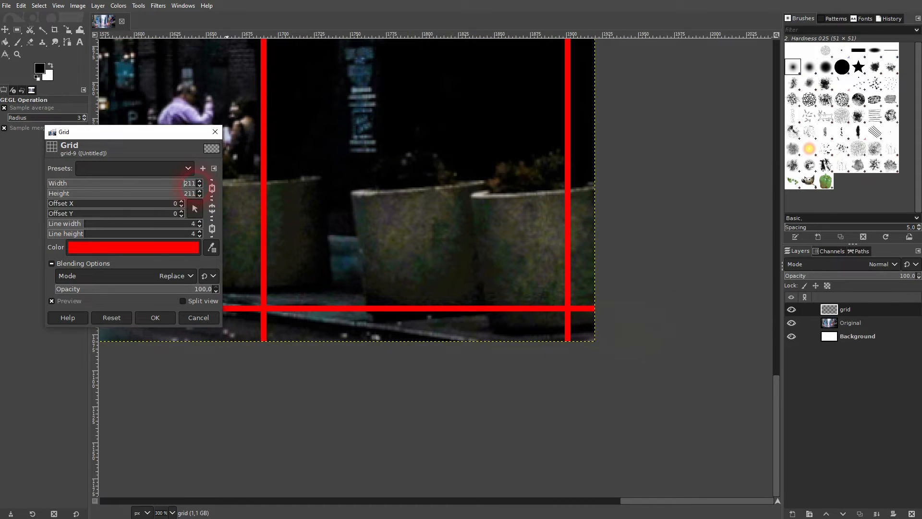
{"action": "left_click", "coordinate": [200, 182]}
{"action": "left_click", "coordinate": [201, 181]}
{"action": "left_click", "coordinate": [201, 186]}
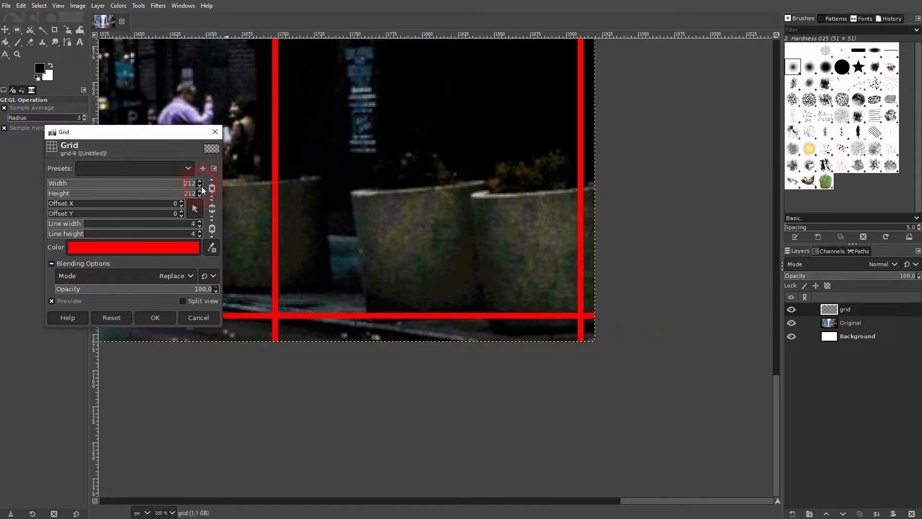
{"action": "left_click", "coordinate": [200, 182]}
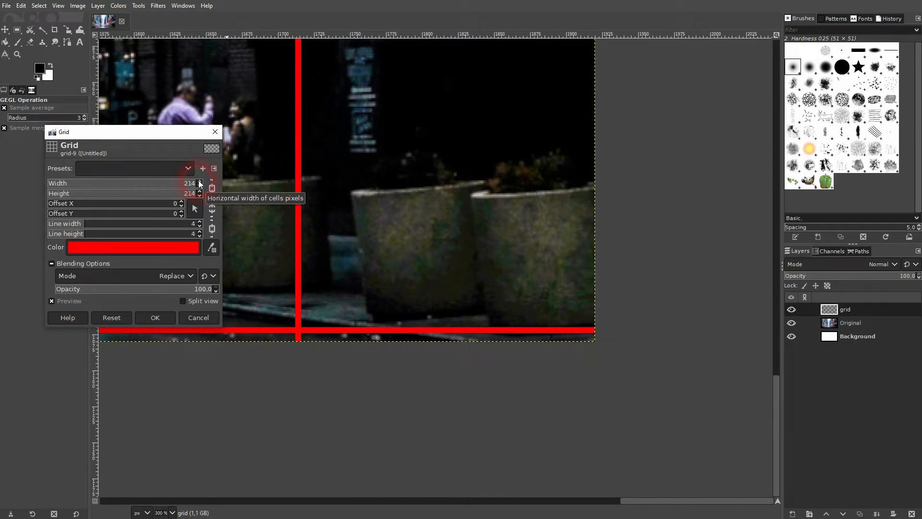
{"action": "left_click", "coordinate": [200, 182]}
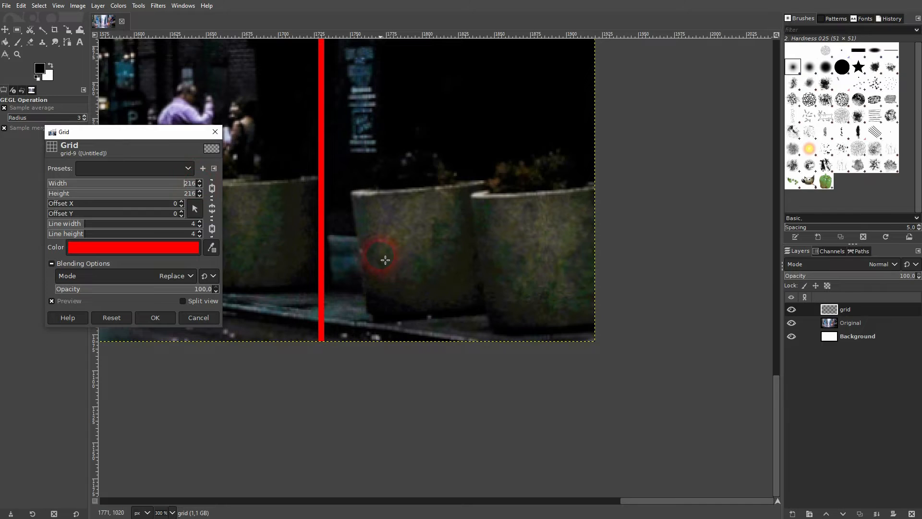
{"action": "scroll", "coordinate": [385, 260], "scroll_direction": "down", "scroll_amount": 4}
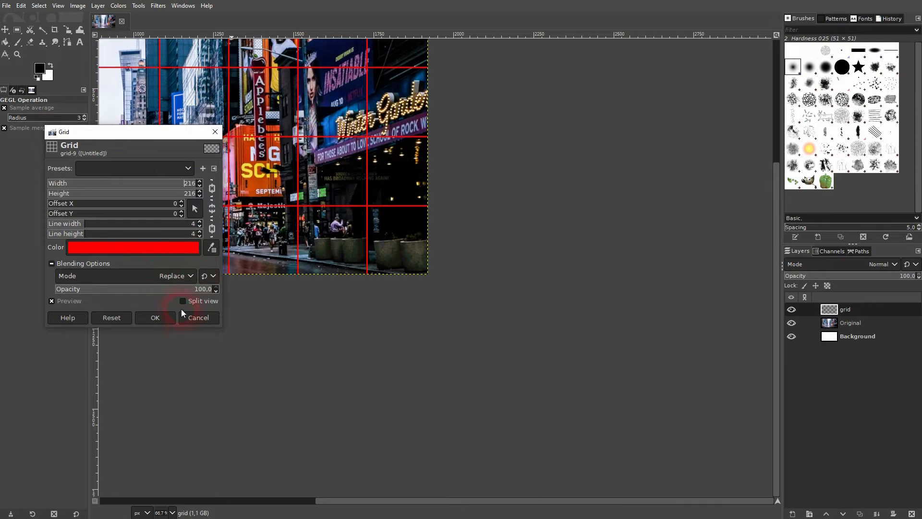
- Change the grid line color to black (000000), apply the grid and bring the whole image into view
{"action": "left_click", "coordinate": [154, 252]}
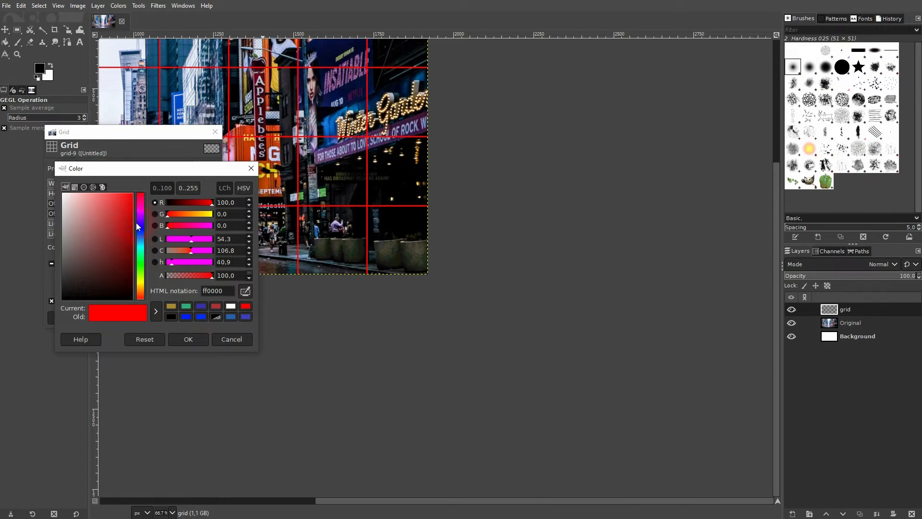
{"action": "left_click_drag", "start_coordinate": [124, 217], "coordinate": [51, 182]}
{"action": "left_click_drag", "start_coordinate": [100, 224], "coordinate": [2, 349]}
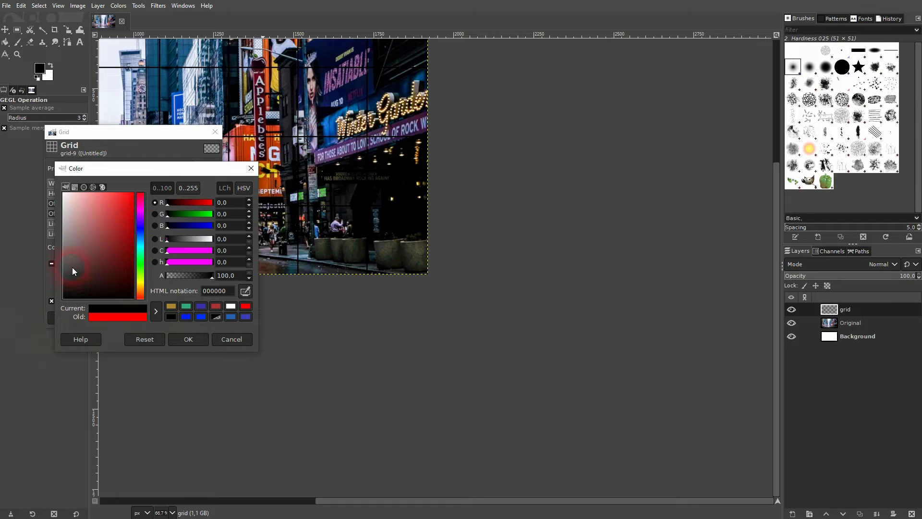
{"action": "left_click", "coordinate": [203, 339]}
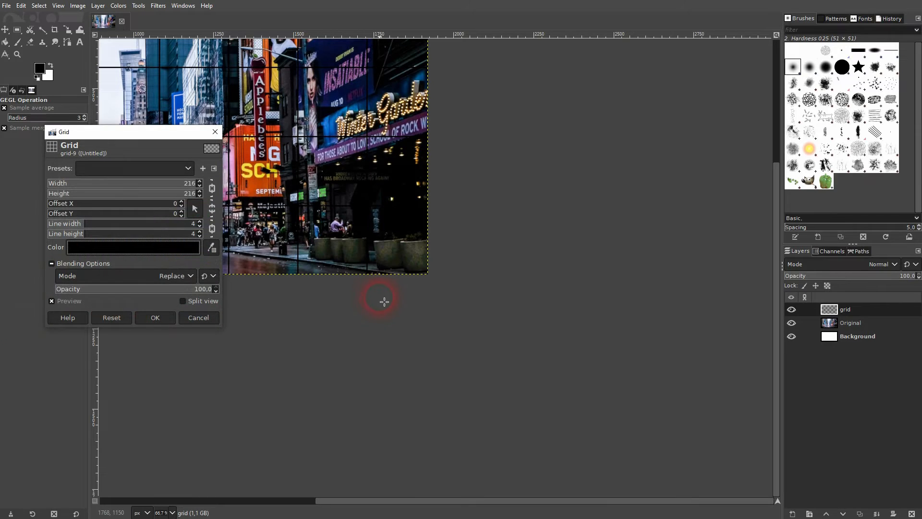
{"action": "left_click", "coordinate": [158, 323]}
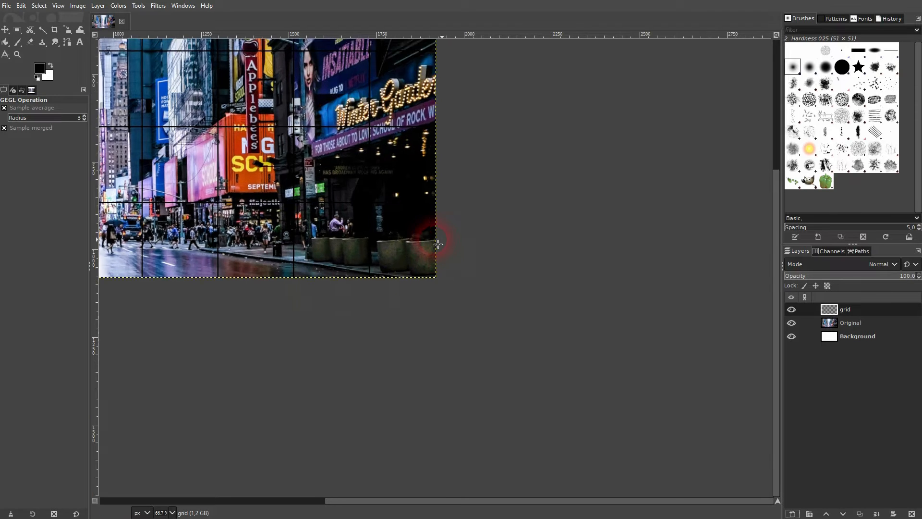
{"action": "key", "text": "ctrl+shift+j"}
{"action": "scroll", "coordinate": [414, 255], "scroll_direction": "down", "scroll_amount": 2}
{"action": "scroll", "coordinate": [414, 257], "scroll_direction": "up", "scroll_amount": 1}
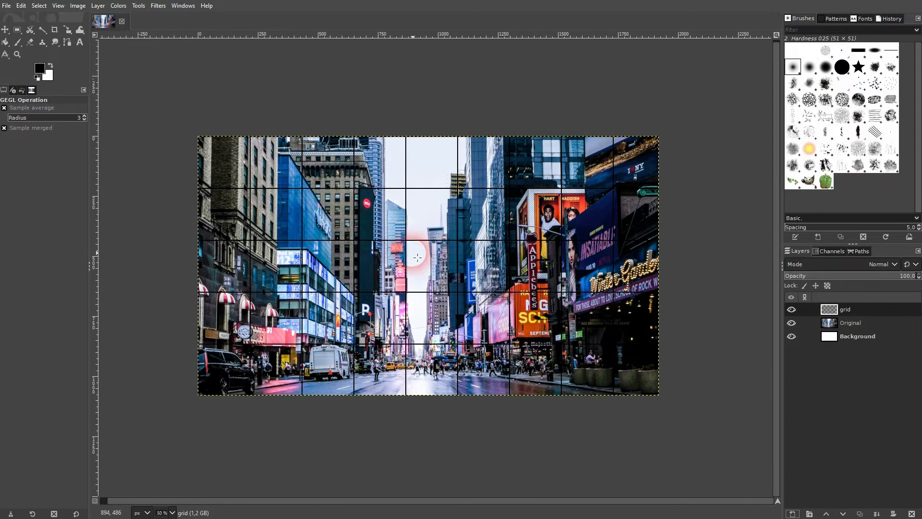
- Duplicate the grid layer, hide the copy and make the original grid layer active
{"action": "left_click", "coordinate": [863, 313]}
{"action": "left_click", "coordinate": [871, 459]}
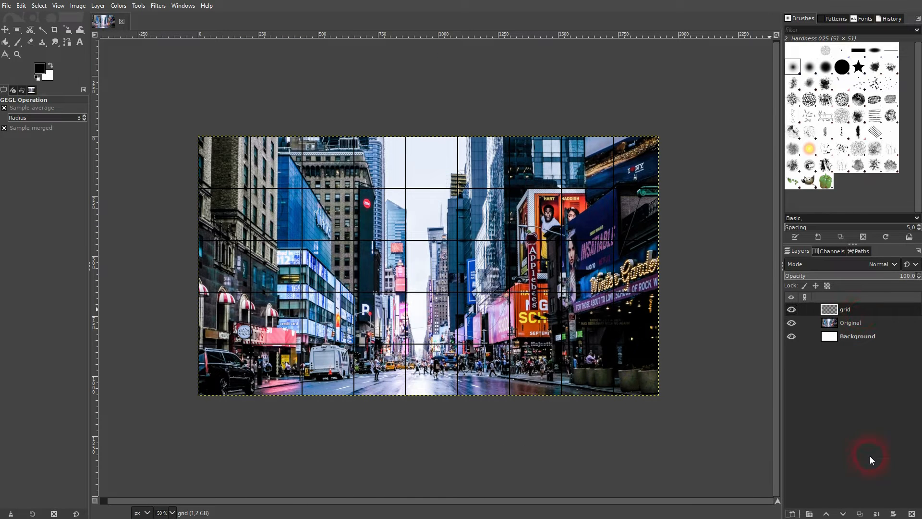
{"action": "left_click", "coordinate": [863, 513]}
{"action": "left_click", "coordinate": [791, 310]}
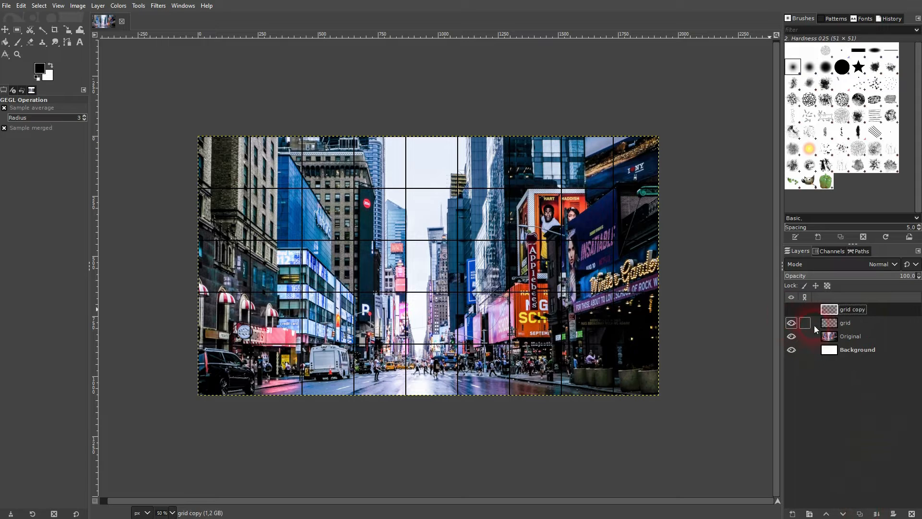
{"action": "left_click", "coordinate": [846, 323]}
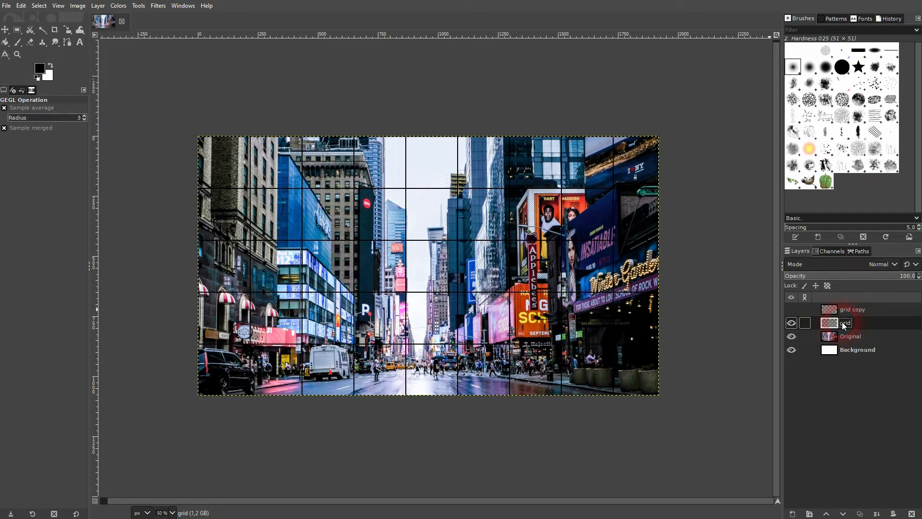
{"action": "scroll", "coordinate": [472, 366], "scroll_direction": "up", "scroll_amount": 1}
{"action": "scroll", "coordinate": [472, 366], "scroll_direction": "down", "scroll_amount": 1}
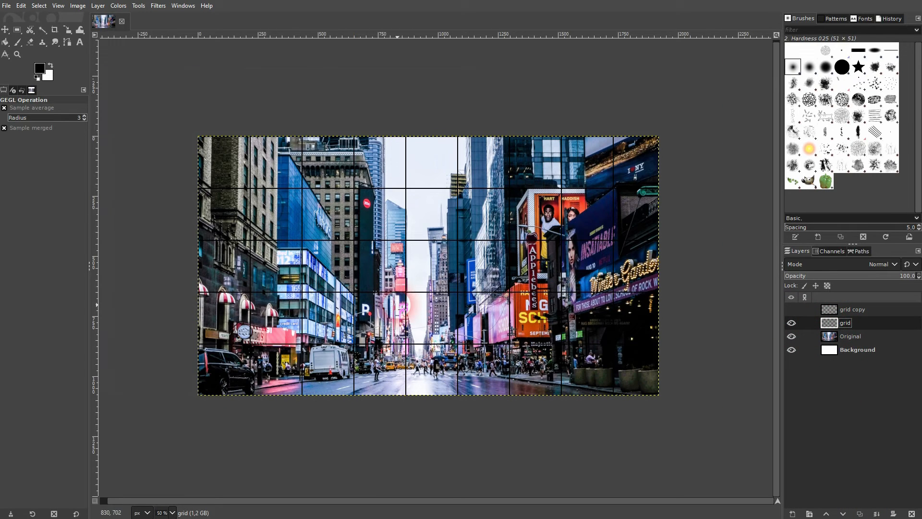
- Select scattered cells across the grid layer with Fuzzy Select in add-to-selection mode, mainly near the photo's left and right edges
{"action": "left_click", "coordinate": [43, 31]}
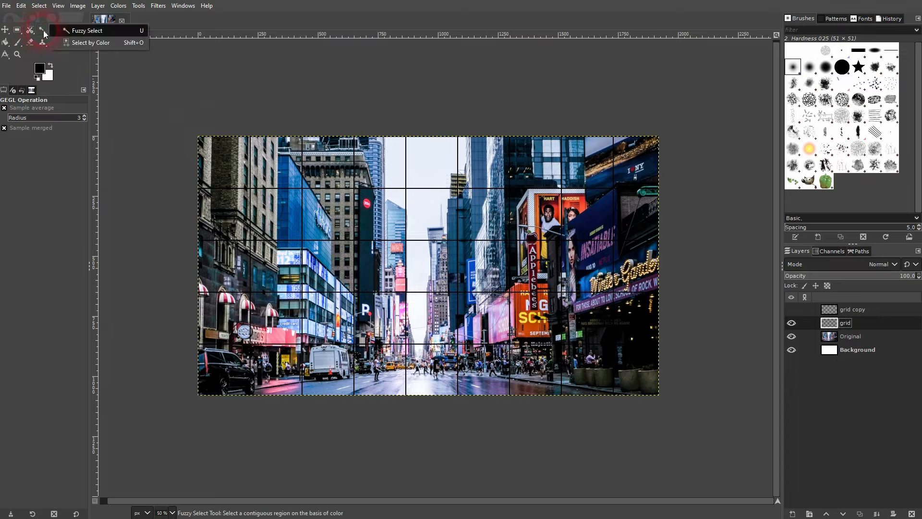
{"action": "left_click", "coordinate": [123, 33]}
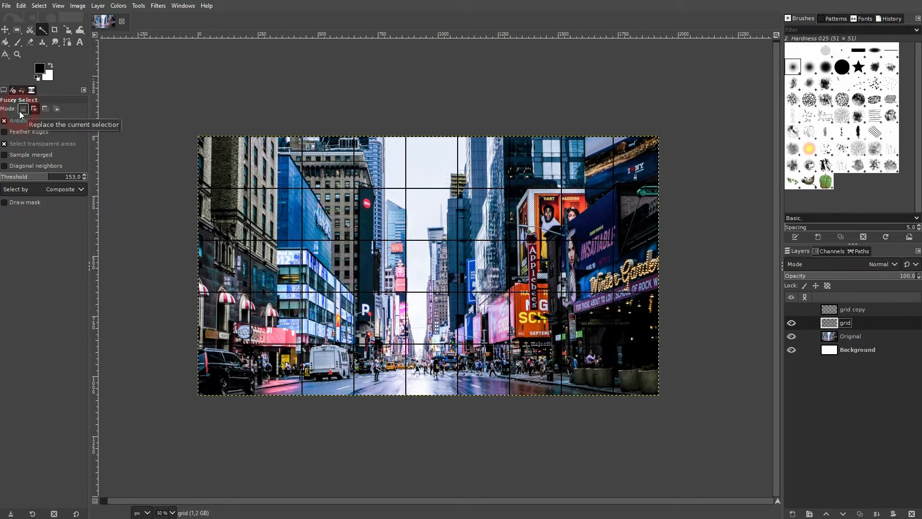
{"action": "left_click", "coordinate": [33, 109]}
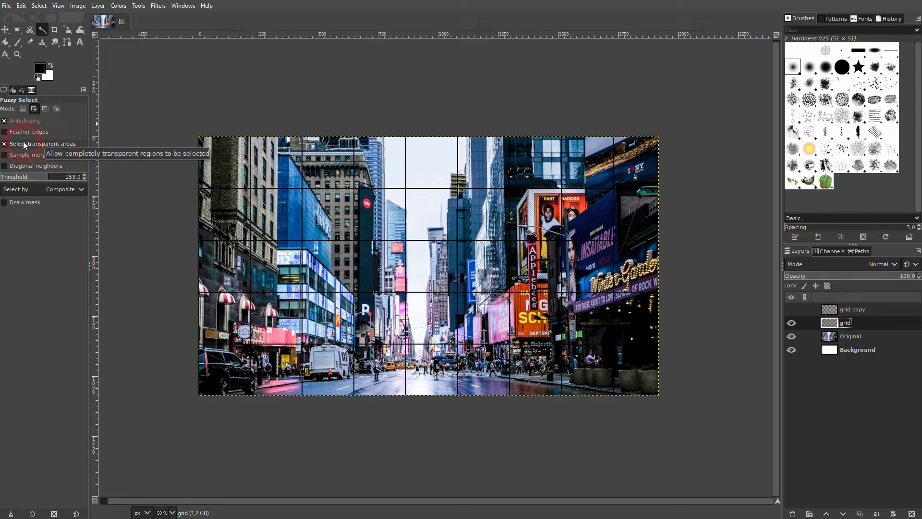
{"action": "left_click", "coordinate": [241, 175]}
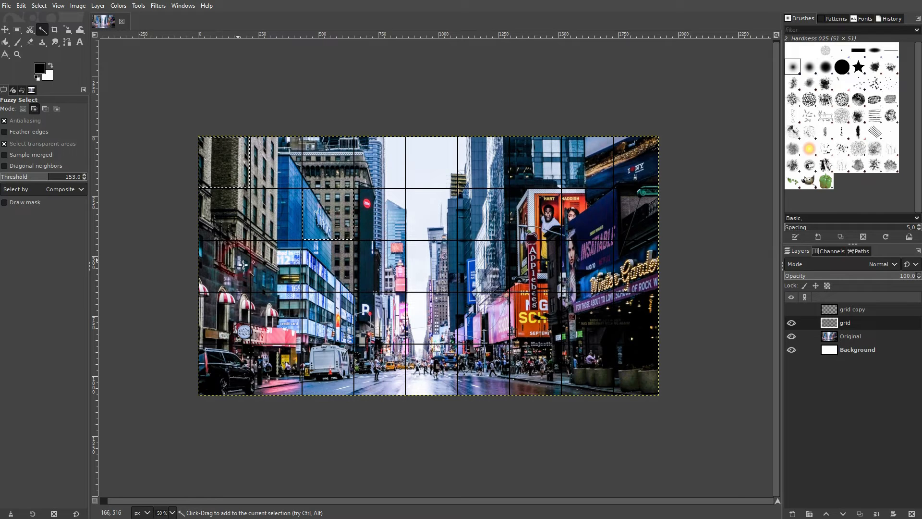
{"action": "left_click", "coordinate": [227, 321]}
{"action": "left_click", "coordinate": [270, 322]}
{"action": "left_click", "coordinate": [239, 373]}
{"action": "left_click", "coordinate": [639, 366]}
{"action": "left_click", "coordinate": [594, 323]}
{"action": "left_click", "coordinate": [587, 260]}
{"action": "left_click", "coordinate": [600, 171]}
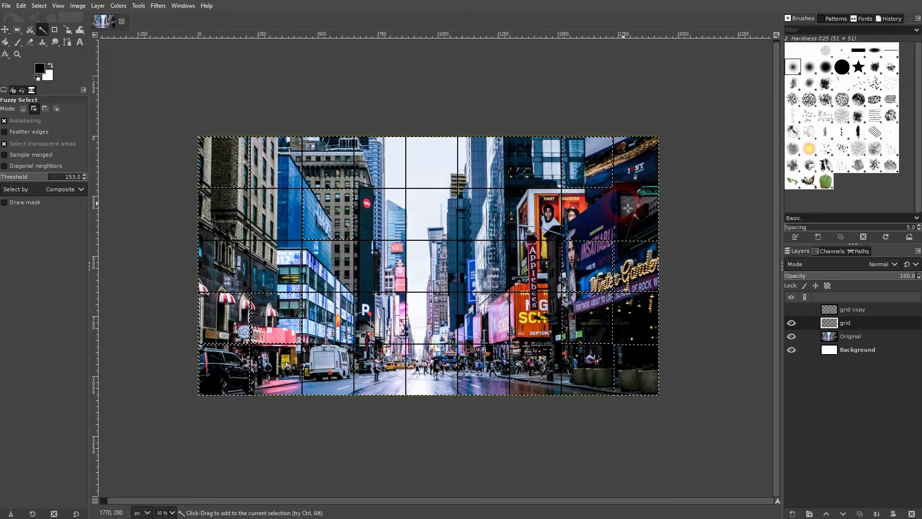
- Swap the foreground color to white, bucket-fill the selected cells on the grid layer and clear the selection
{"action": "left_click", "coordinate": [51, 67]}
{"action": "left_click_drag", "start_coordinate": [42, 72], "coordinate": [326, 206]}
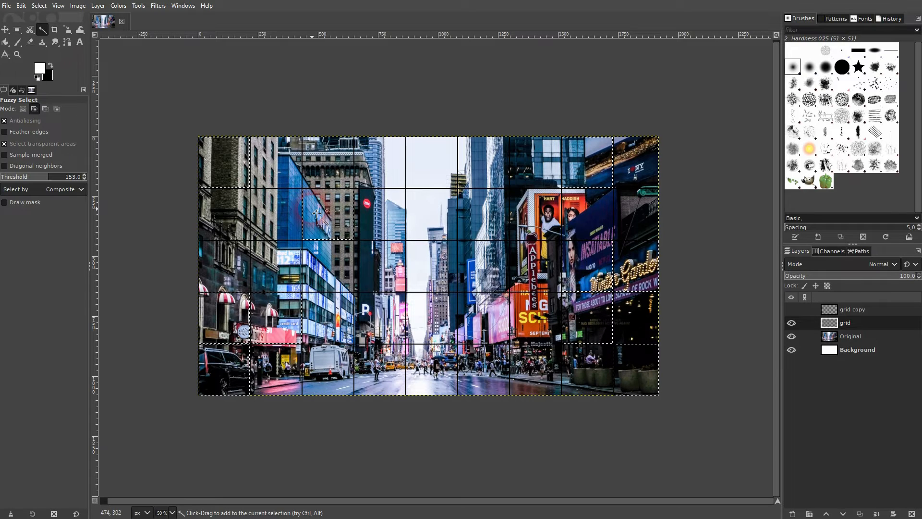
{"action": "left_click", "coordinate": [6, 43]}
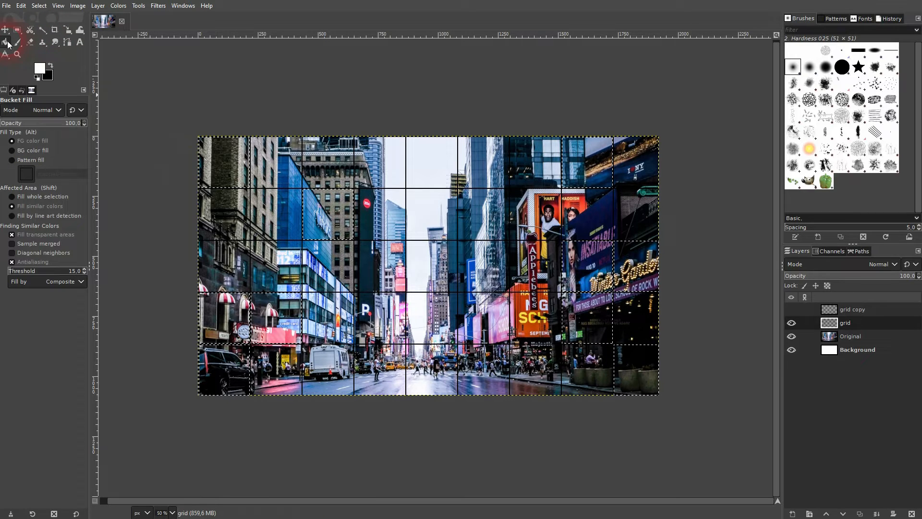
{"action": "left_click", "coordinate": [226, 171]}
{"action": "left_click", "coordinate": [286, 325]}
{"action": "left_click", "coordinate": [240, 371]}
{"action": "left_click", "coordinate": [588, 320]}
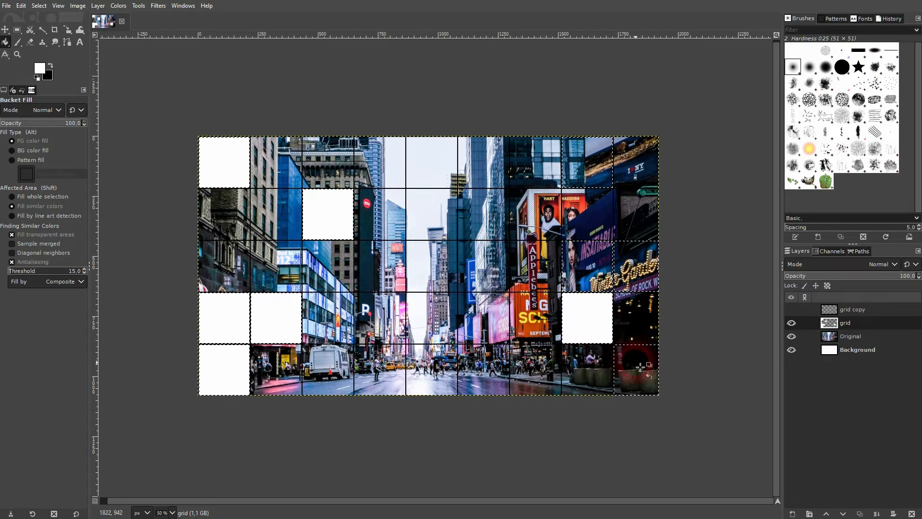
{"action": "left_click", "coordinate": [648, 274]}
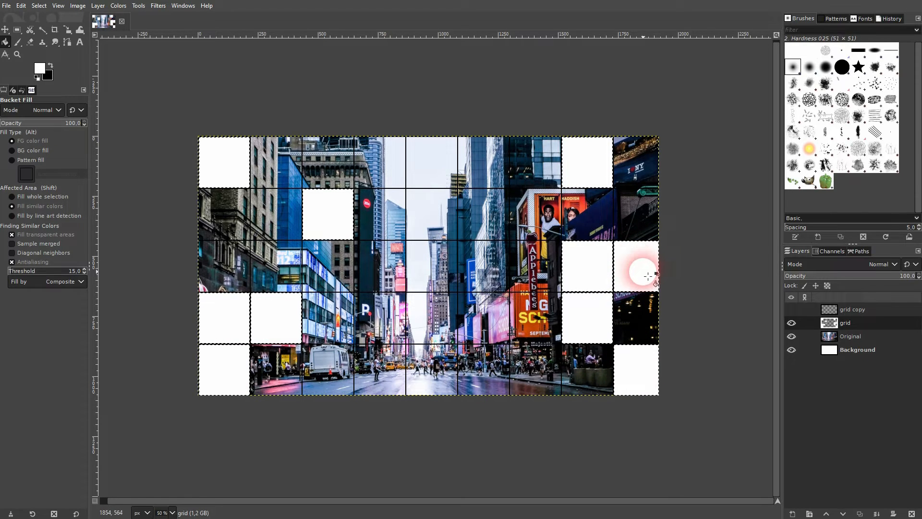
{"action": "left_click", "coordinate": [564, 280]}
- Show the grid copy layer and add seven other scattered, unfilled cells to a Fuzzy Select selection on it
{"action": "left_click", "coordinate": [855, 309]}
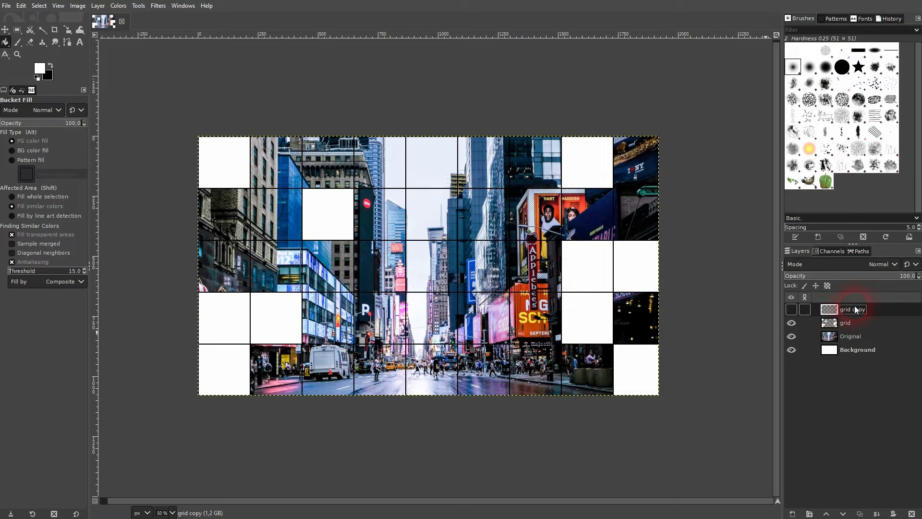
{"action": "left_click", "coordinate": [832, 312]}
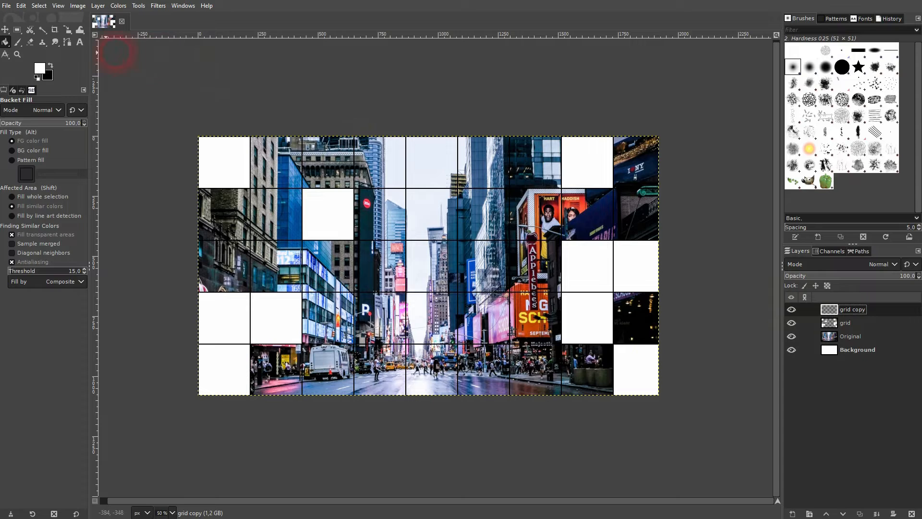
{"action": "left_click", "coordinate": [42, 29]}
{"action": "left_click", "coordinate": [236, 220]}
{"action": "left_click", "coordinate": [377, 172]}
{"action": "left_click", "coordinate": [280, 260]}
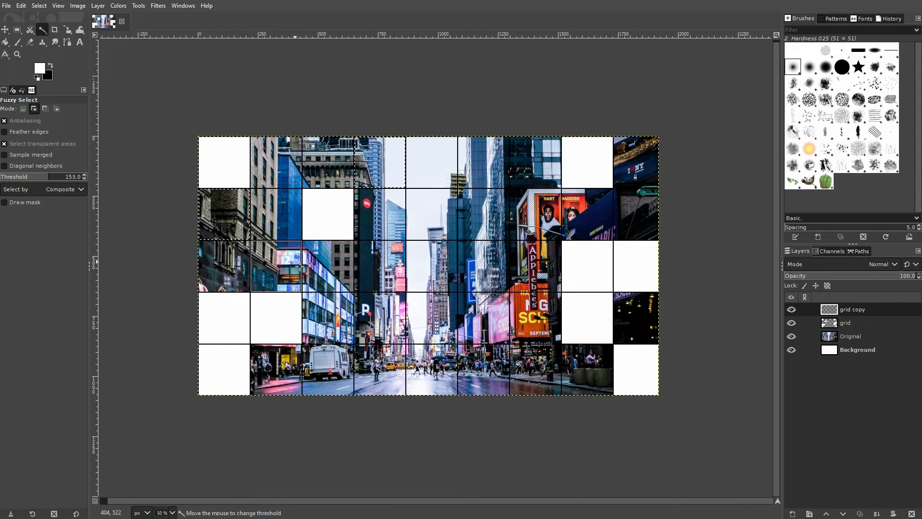
{"action": "left_click", "coordinate": [490, 322]}
{"action": "left_click", "coordinate": [658, 331]}
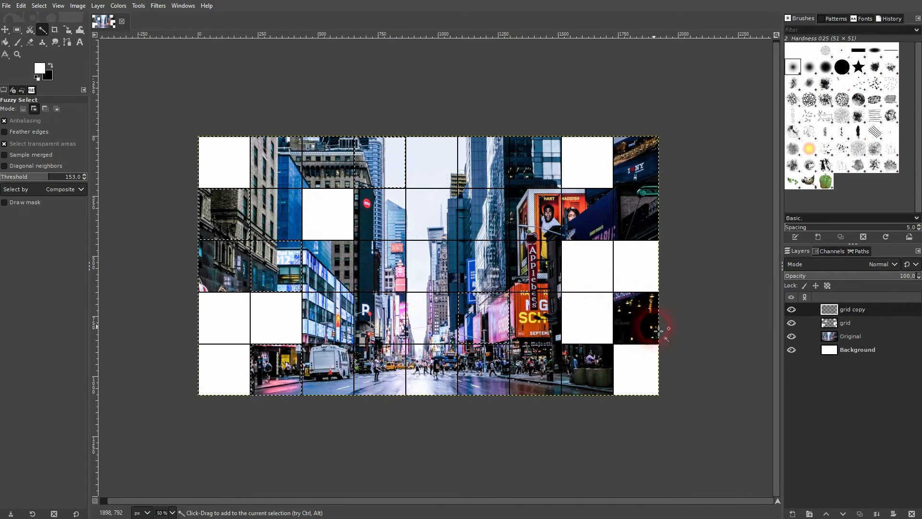
{"action": "left_click", "coordinate": [598, 221]}
- Set the foreground color to red (d82d2d)
{"action": "left_click", "coordinate": [39, 68]}
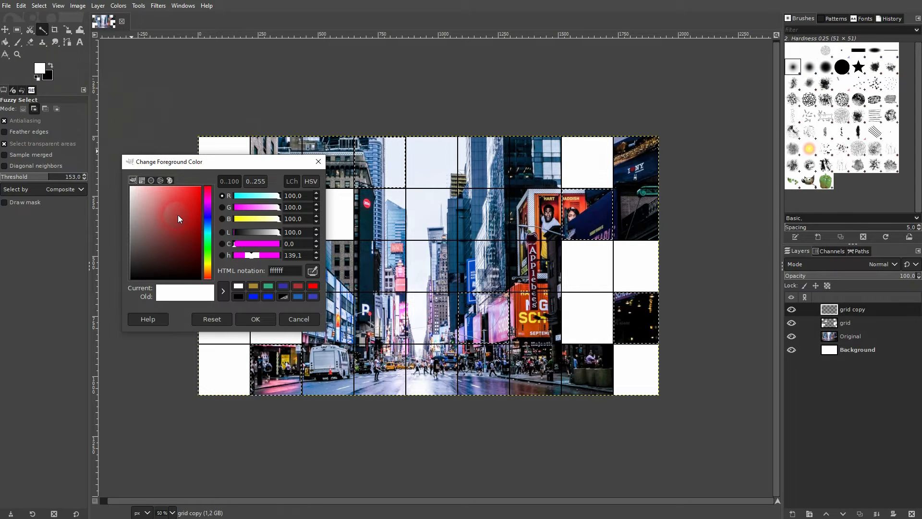
{"action": "left_click", "coordinate": [186, 200]}
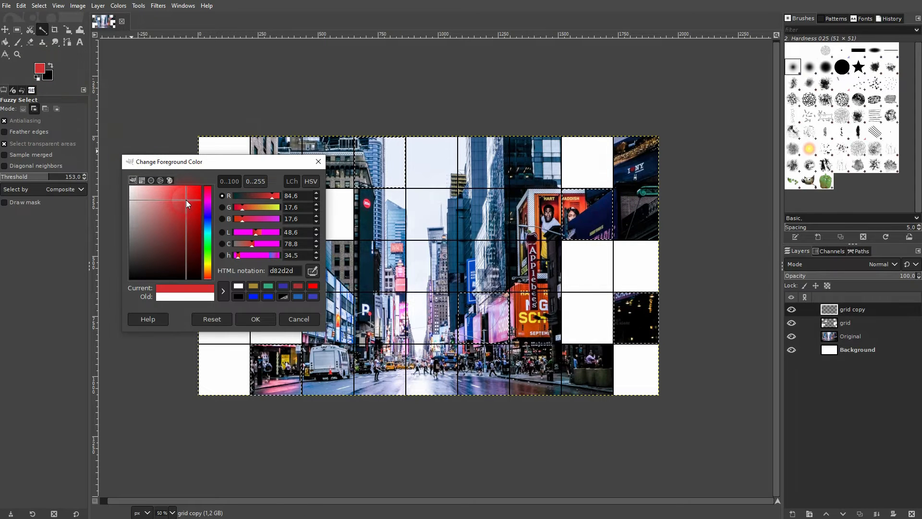
{"action": "left_click", "coordinate": [262, 319]}
{"action": "left_click", "coordinate": [42, 68]}
{"action": "left_click_drag", "start_coordinate": [41, 72], "coordinate": [212, 206]}
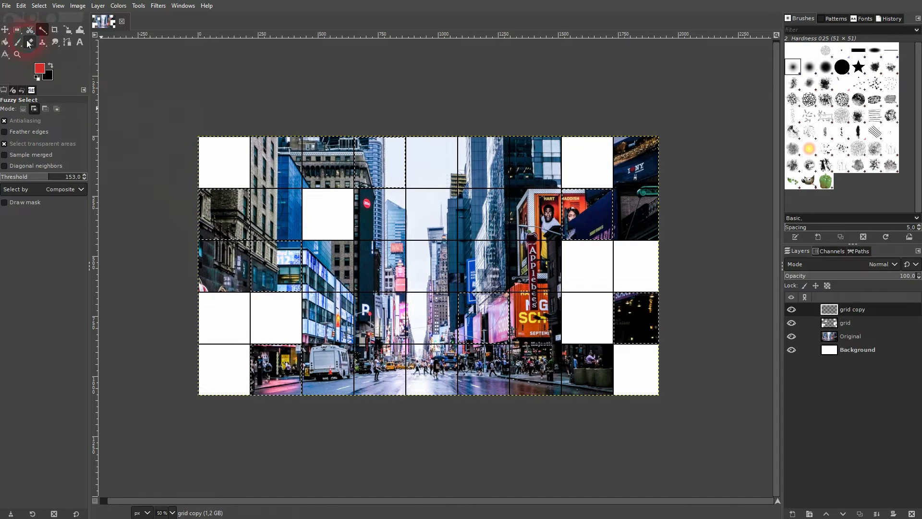
- Bucket-fill the seven selected cells on the grid copy layer with the red foreground color and clear the selection
{"action": "left_click", "coordinate": [6, 42]}
{"action": "left_click", "coordinate": [225, 214]}
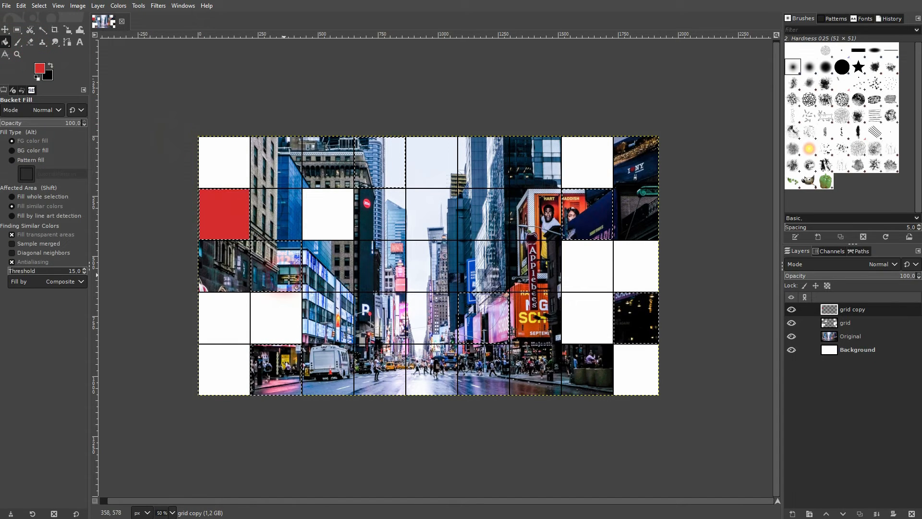
{"action": "left_click", "coordinate": [290, 279]}
{"action": "left_click", "coordinate": [276, 369]}
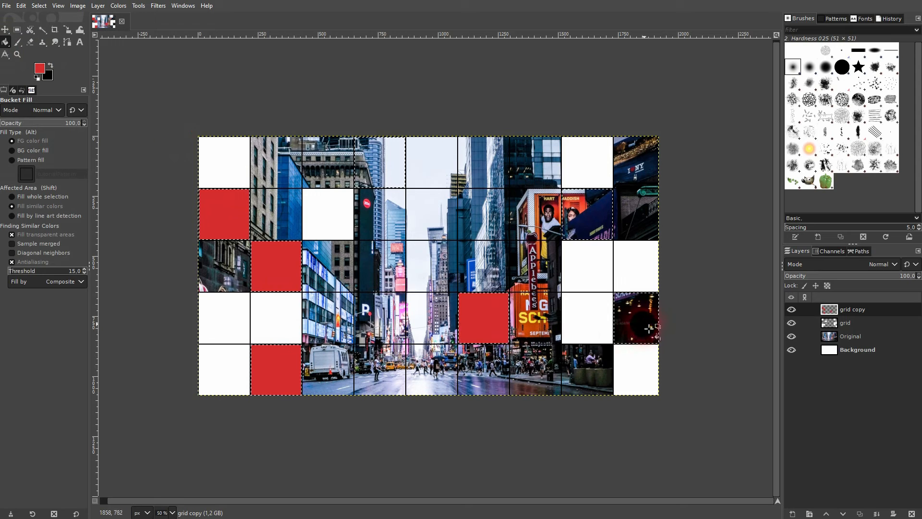
{"action": "left_click", "coordinate": [364, 159]}
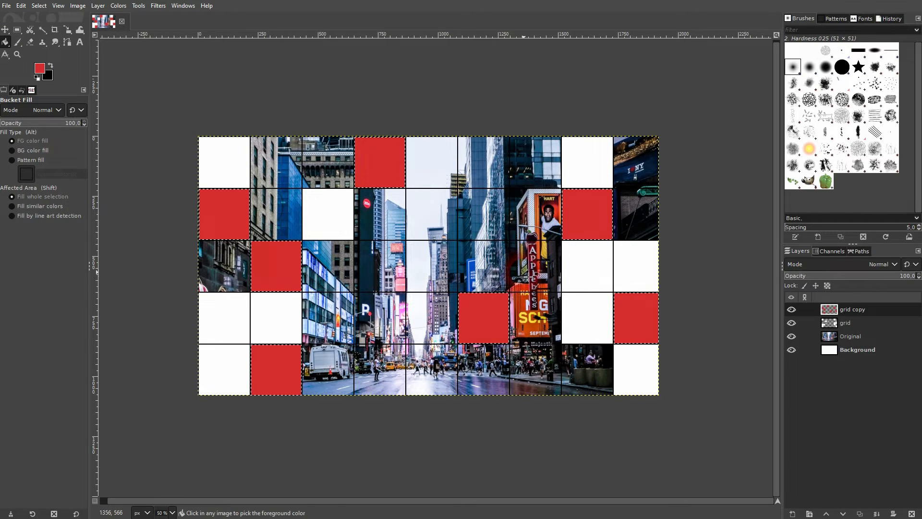
{"action": "left_click", "coordinate": [48, 82]}
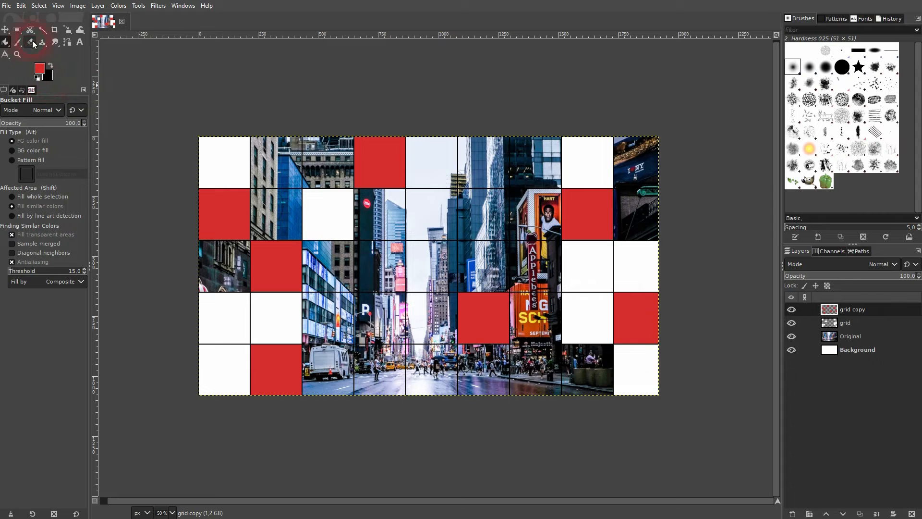
- Add six scattered, unfilled cells on the grid copy layer to a Fuzzy Select selection
{"action": "left_click", "coordinate": [42, 29]}
{"action": "left_click", "coordinate": [269, 160]}
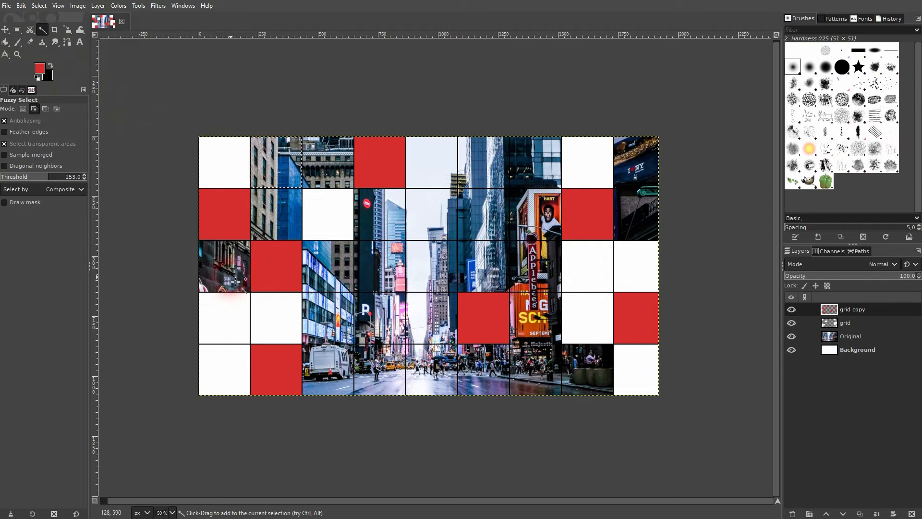
{"action": "left_click", "coordinate": [387, 380]}
{"action": "left_click", "coordinate": [423, 381]}
{"action": "left_click", "coordinate": [541, 294]}
{"action": "left_click", "coordinate": [487, 206]}
{"action": "left_click", "coordinate": [629, 171]}
- Set the foreground color to purple (712dd8)
{"action": "left_click", "coordinate": [39, 71]}
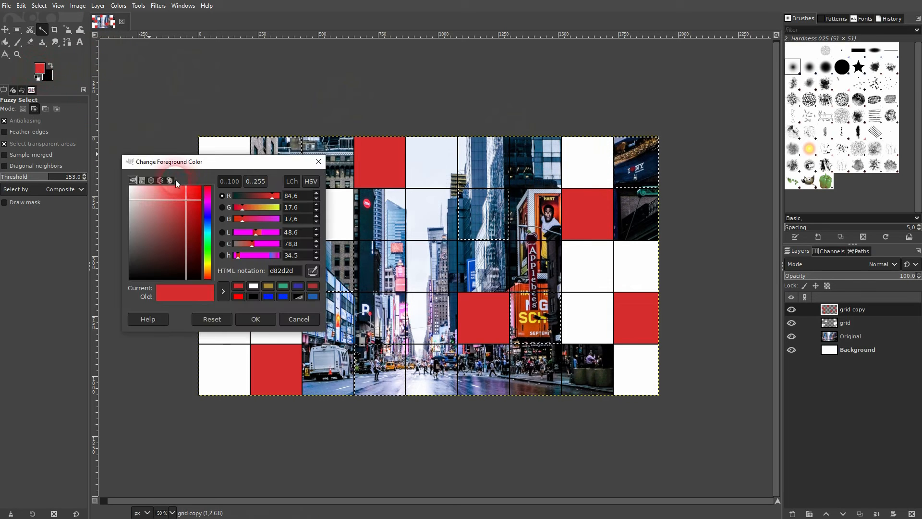
{"action": "left_click_drag", "start_coordinate": [209, 206], "coordinate": [208, 210]}
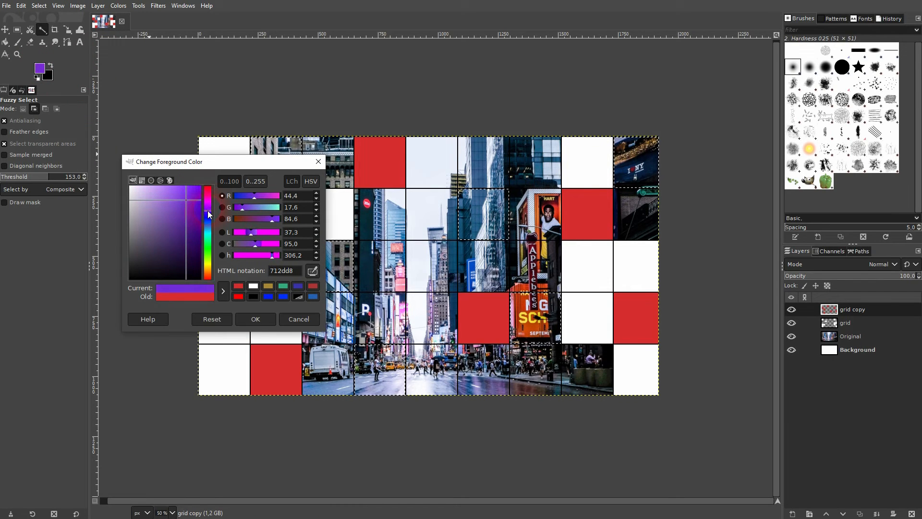
{"action": "left_click", "coordinate": [255, 319]}
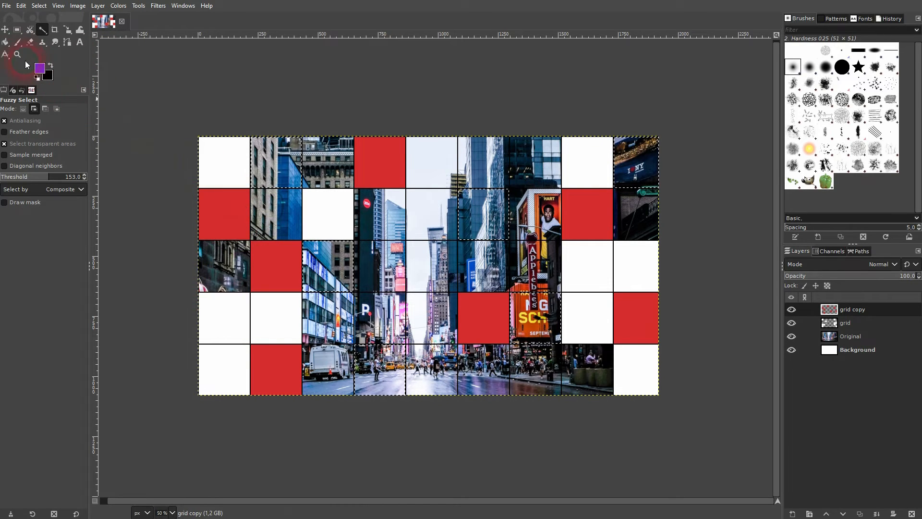
- Bucket-fill the six selected cells on the grid copy layer with the purple foreground color and clear the selection
{"action": "left_click", "coordinate": [6, 42]}
{"action": "left_click", "coordinate": [282, 171]}
{"action": "left_click", "coordinate": [323, 270]}
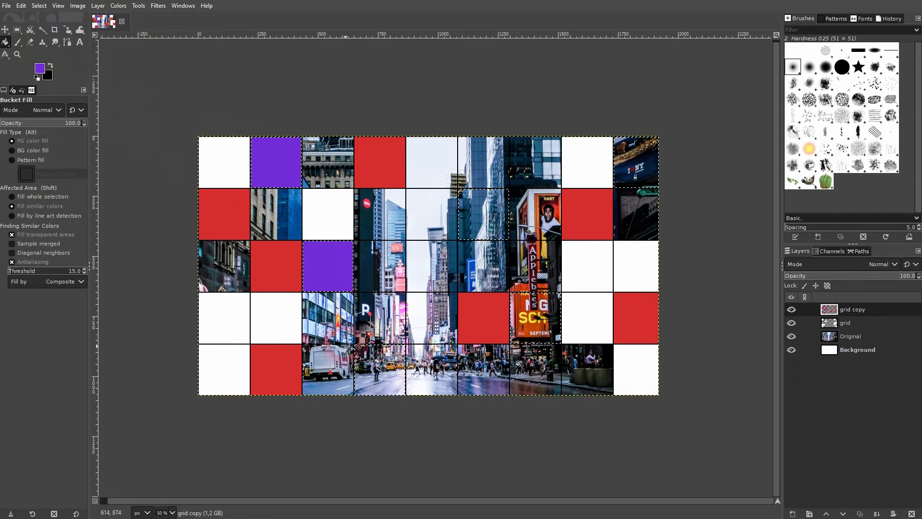
{"action": "left_click", "coordinate": [384, 377]}
{"action": "left_click", "coordinate": [493, 208]}
{"action": "left_click", "coordinate": [535, 317]}
{"action": "left_click", "coordinate": [643, 169]}
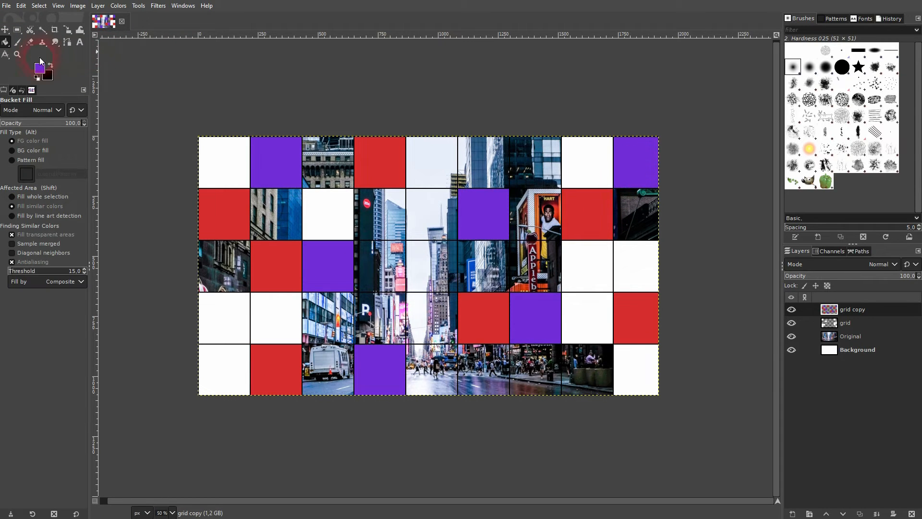
- Add five other scattered, unfilled cells on the grid copy layer to a Fuzzy Select selection
{"action": "left_click", "coordinate": [43, 31]}
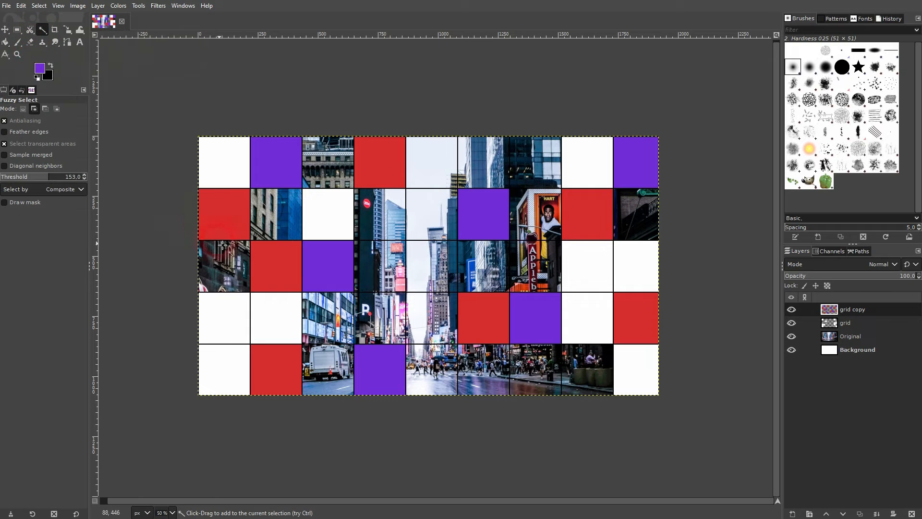
{"action": "left_click", "coordinate": [313, 317], "text": "shift"}
{"action": "left_click", "coordinate": [446, 368], "text": "shift"}
{"action": "left_click", "coordinate": [485, 269], "text": "shift"}
{"action": "left_click", "coordinate": [503, 170], "text": "shift"}
{"action": "left_click", "coordinate": [646, 224], "text": "shift"}
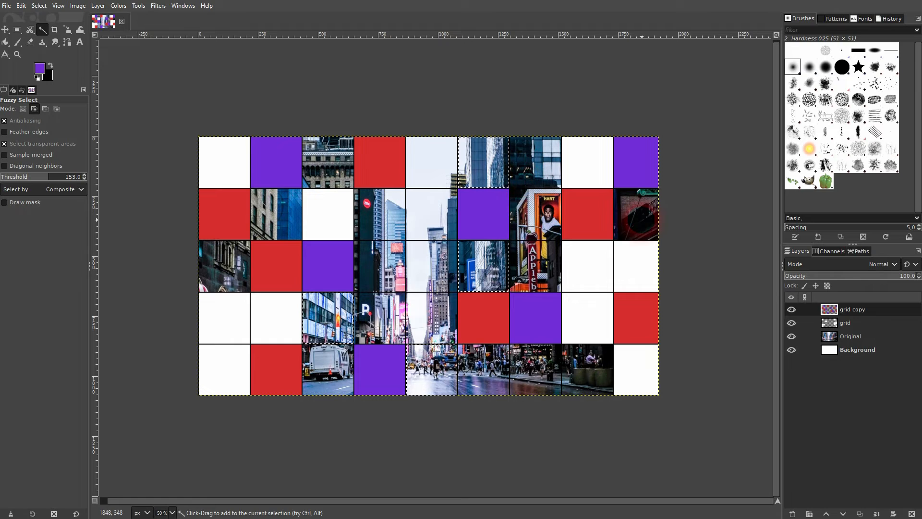
- Change the foreground color to light blue by shifting its hue
{"action": "left_click", "coordinate": [40, 68]}
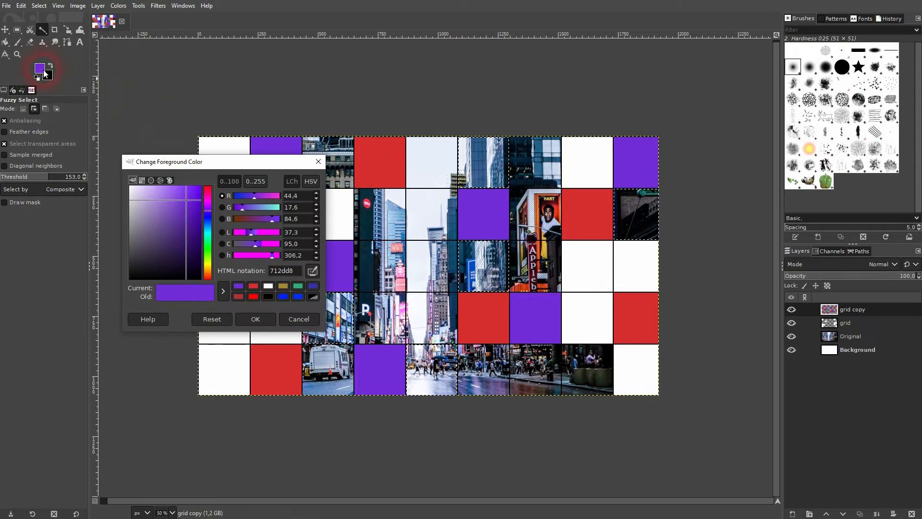
{"action": "left_click_drag", "start_coordinate": [208, 223], "coordinate": [208, 228]}
{"action": "left_click", "coordinate": [256, 320]}
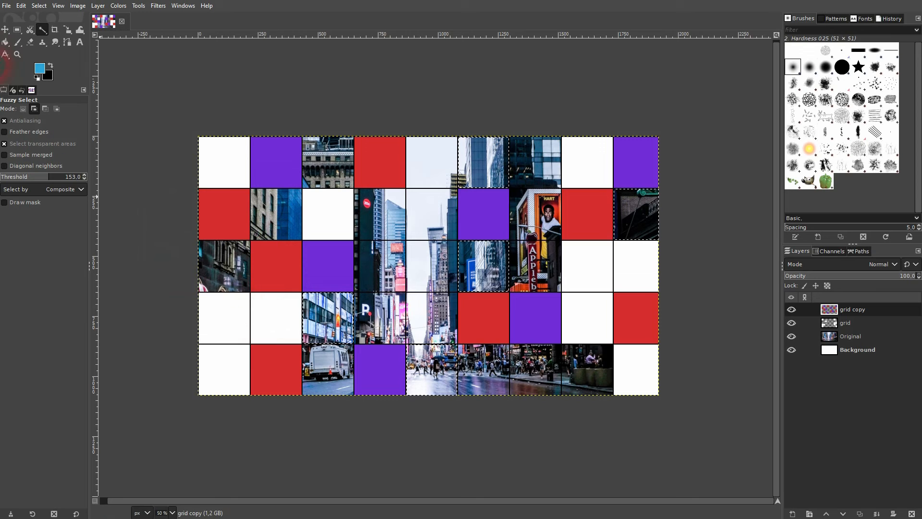
- Bucket-fill the five selected cells on the grid copy layer with light blue and clear the selection
{"action": "left_click", "coordinate": [5, 42]}
{"action": "left_click", "coordinate": [329, 318]}
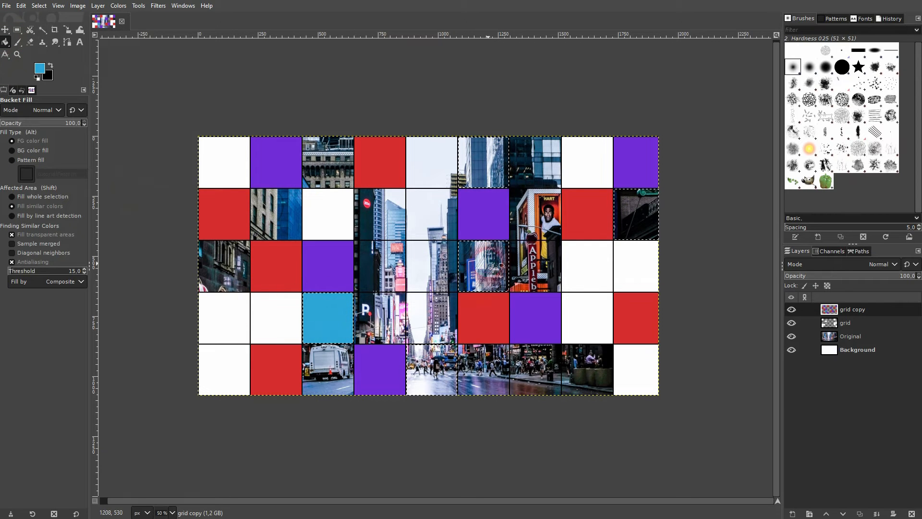
{"action": "left_click", "coordinate": [484, 266]}
{"action": "left_click", "coordinate": [481, 164]}
{"action": "left_click", "coordinate": [642, 218]}
{"action": "left_click", "coordinate": [435, 377]}
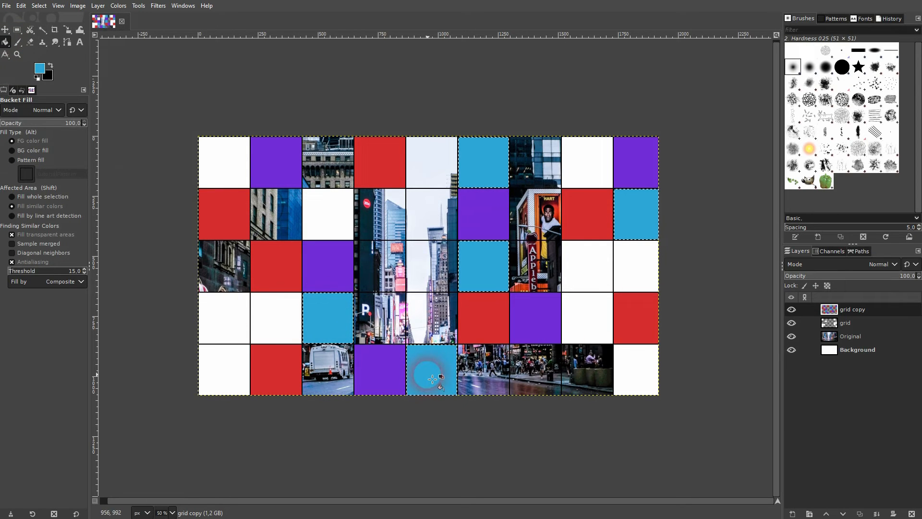
- Set the foreground color to green (2dd84c)
{"action": "left_click", "coordinate": [42, 73]}
{"action": "left_click", "coordinate": [208, 241]}
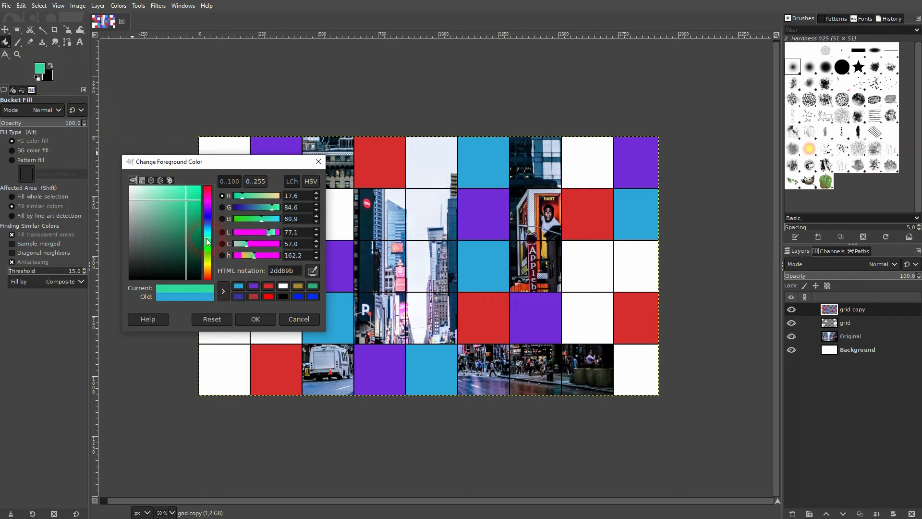
{"action": "left_click", "coordinate": [210, 251]}
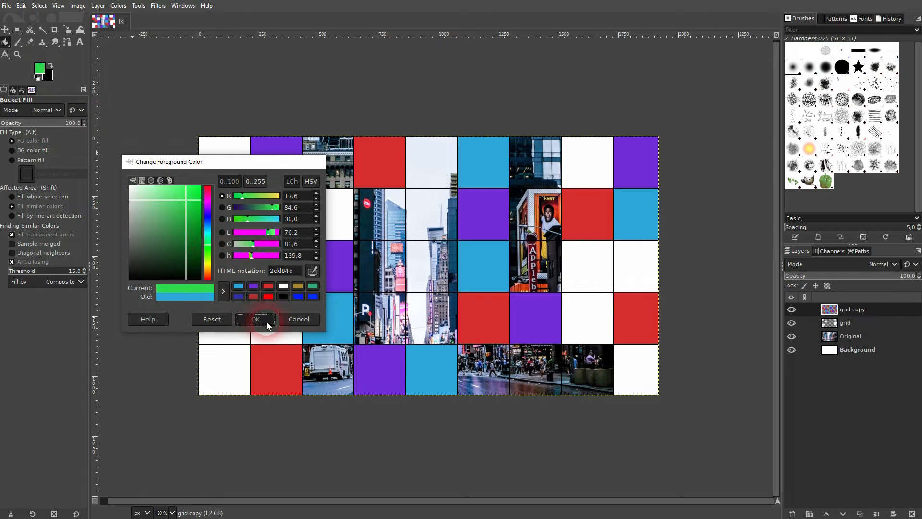
{"action": "left_click", "coordinate": [266, 321]}
- Select four of the remaining unfilled cells on the grid copy layer with Fuzzy Select
{"action": "left_click", "coordinate": [42, 30]}
{"action": "left_click", "coordinate": [225, 288]}
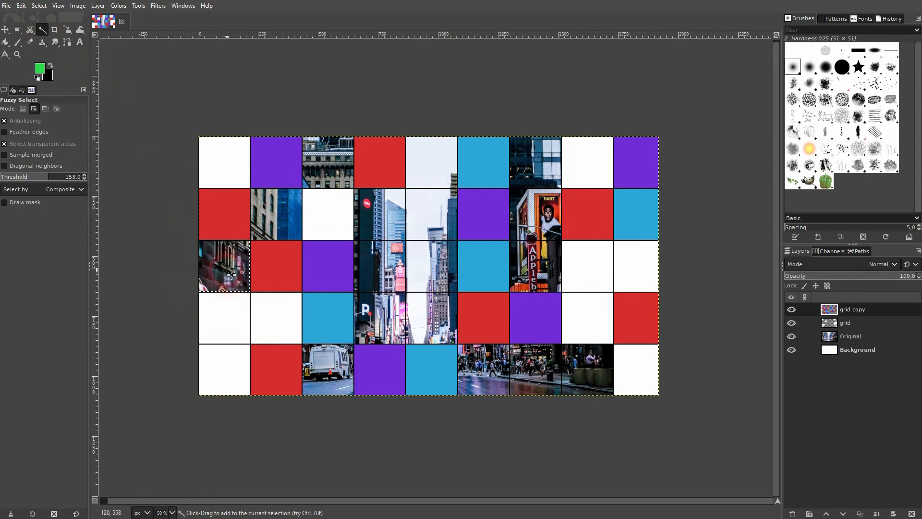
{"action": "left_click", "coordinate": [434, 281]}
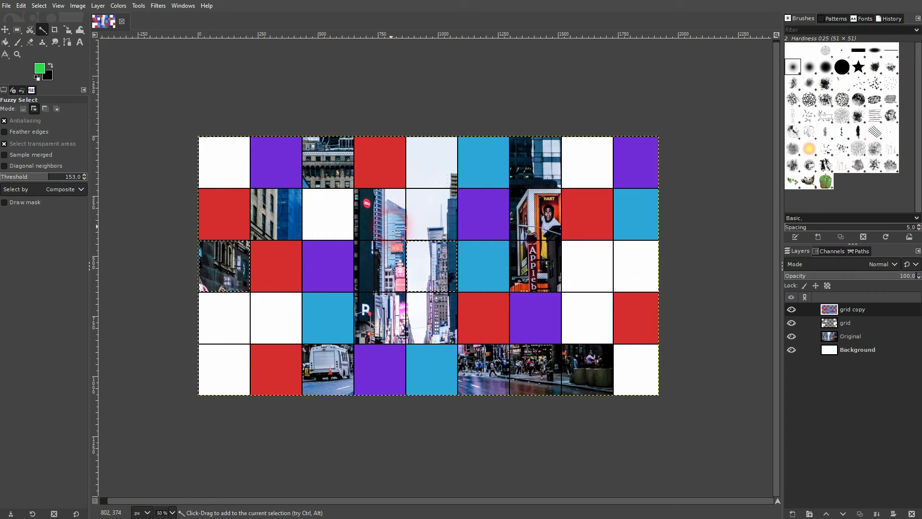
{"action": "left_click", "coordinate": [339, 185]}
{"action": "left_click", "coordinate": [375, 207]}
{"action": "left_click", "coordinate": [552, 382]}
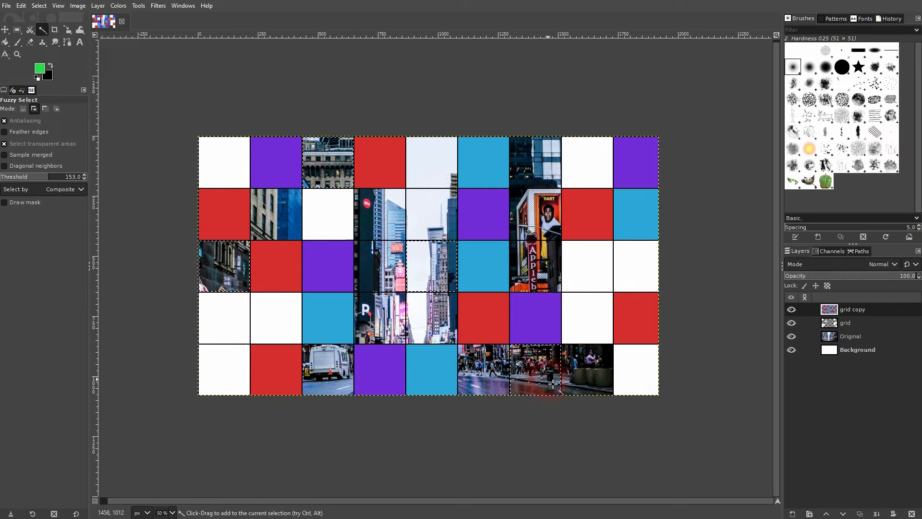
- Bucket-fill the four selected cells on the grid copy layer with green and clear the selection
{"action": "left_click", "coordinate": [42, 70]}
{"action": "left_click", "coordinate": [5, 42]}
{"action": "left_click", "coordinate": [166, 152]}
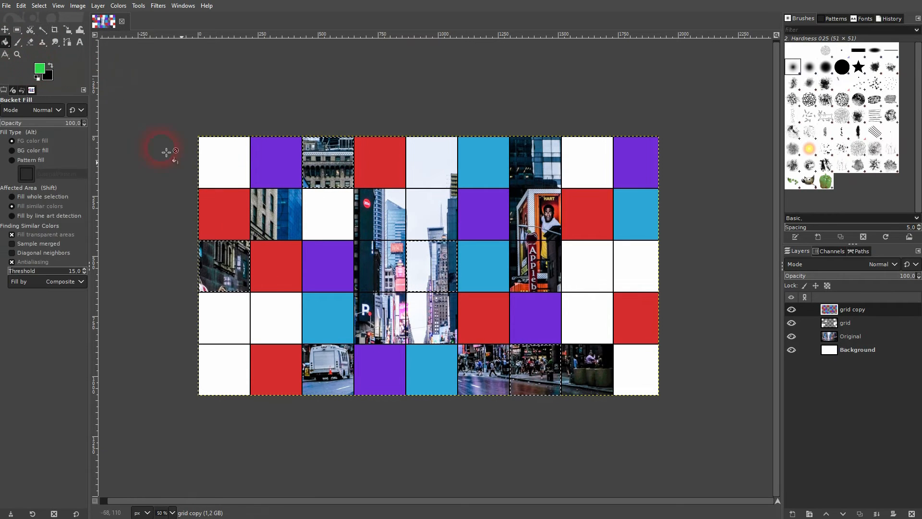
{"action": "left_click", "coordinate": [242, 272]}
{"action": "left_click", "coordinate": [339, 177]}
{"action": "left_click", "coordinate": [433, 264]}
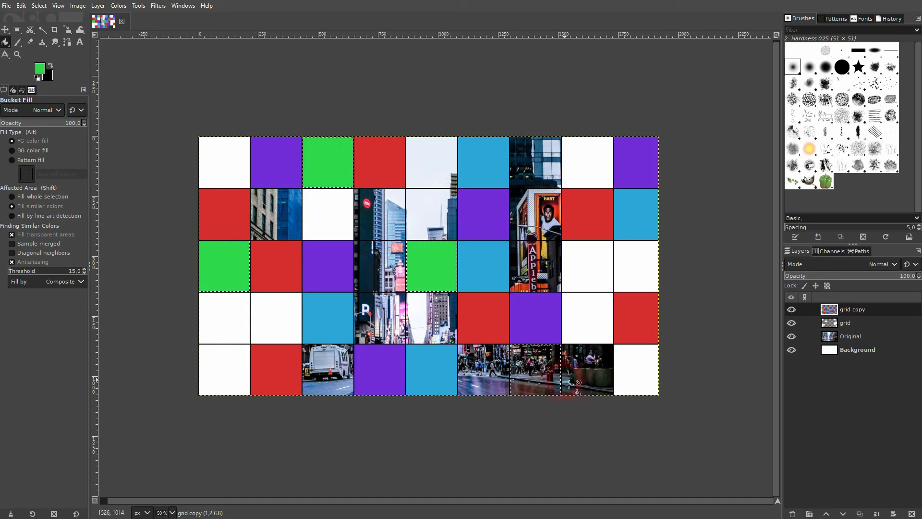
{"action": "left_click", "coordinate": [550, 386]}
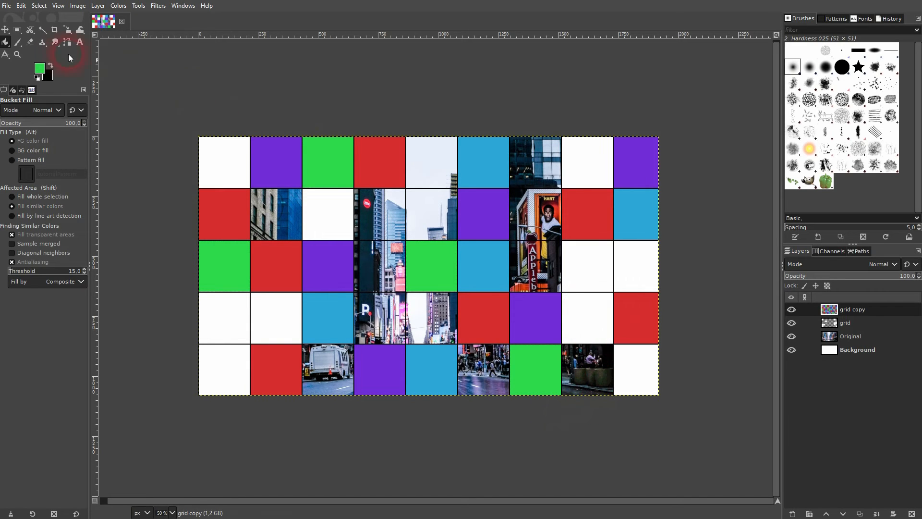
- Select three more unfilled cells on the grid copy layer with Fuzzy Select
{"action": "left_click", "coordinate": [42, 30]}
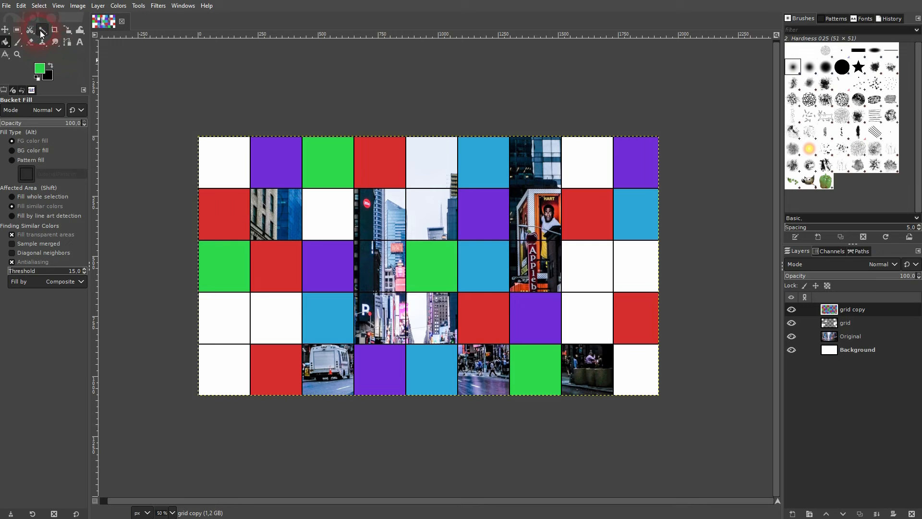
{"action": "left_click", "coordinate": [379, 215]}
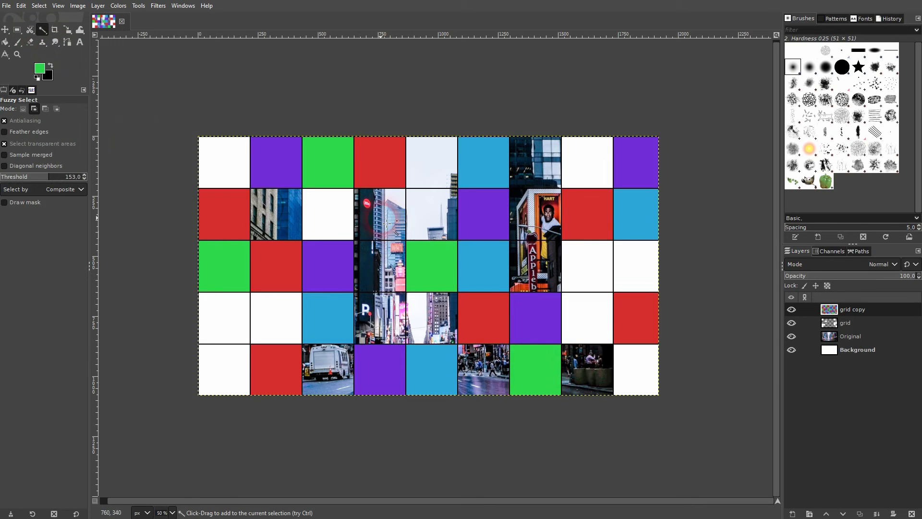
{"action": "left_click", "coordinate": [432, 318]}
{"action": "left_click", "coordinate": [244, 288]}
{"action": "left_click", "coordinate": [327, 367]}
- Set the foreground color to golden yellow (d8a12d)
{"action": "left_click", "coordinate": [42, 70]}
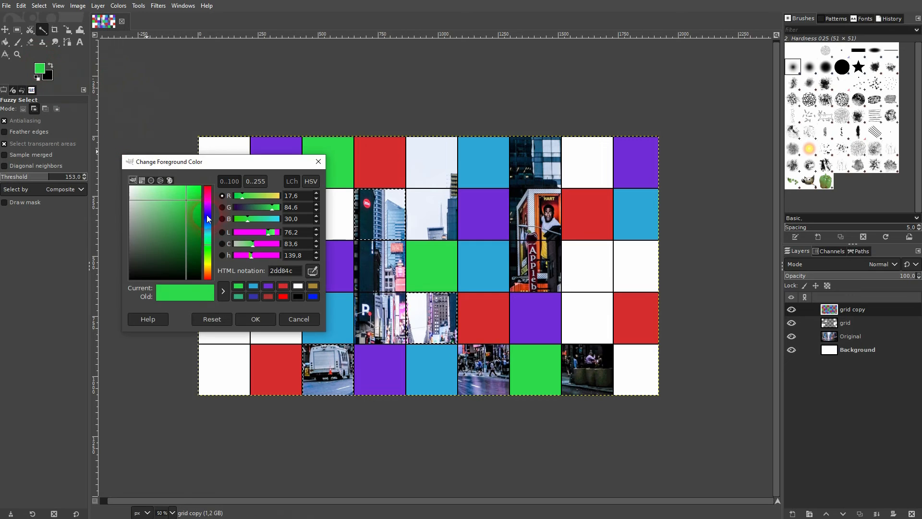
{"action": "left_click_drag", "start_coordinate": [206, 266], "coordinate": [212, 270]}
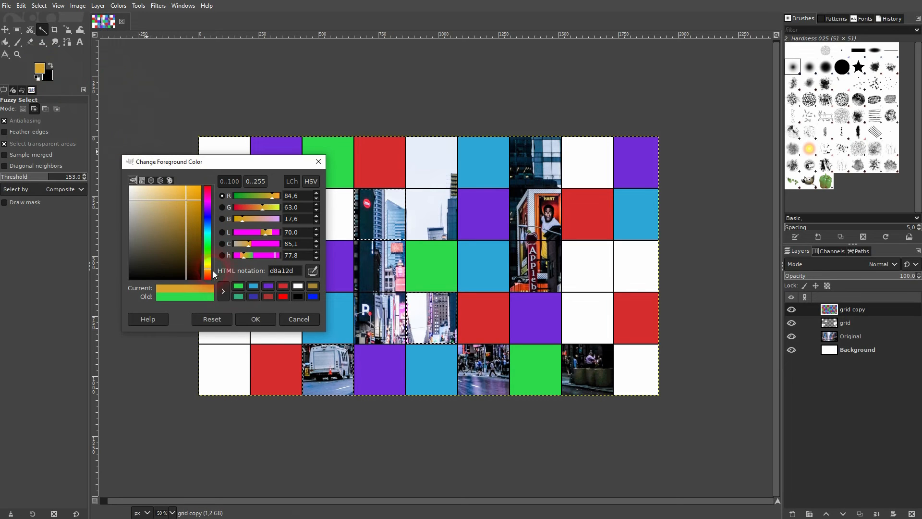
{"action": "left_click", "coordinate": [255, 319]}
- Bucket-fill the three selected cells on the grid copy layer with golden yellow and clear the selection
{"action": "left_click", "coordinate": [6, 44]}
{"action": "left_click", "coordinate": [332, 365]}
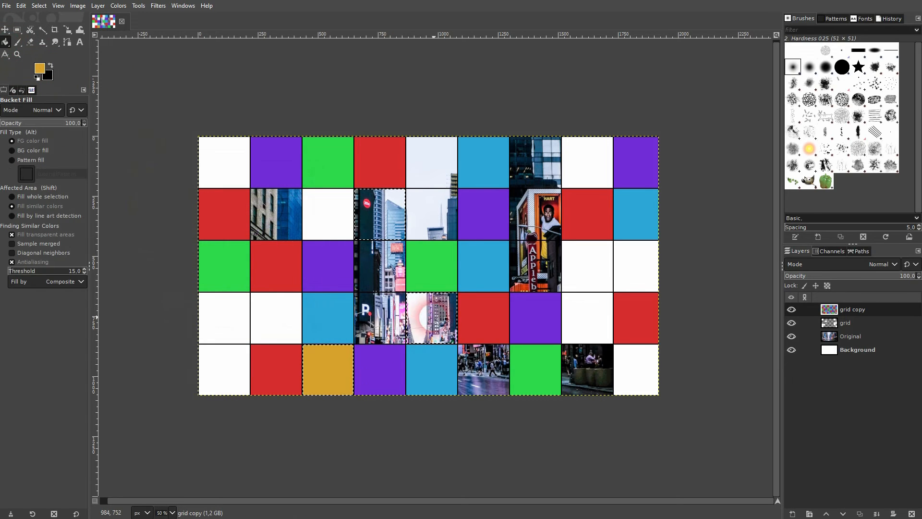
{"action": "left_click", "coordinate": [431, 317]}
{"action": "left_click", "coordinate": [379, 215]}
{"action": "key", "text": "ctrl+shift"}
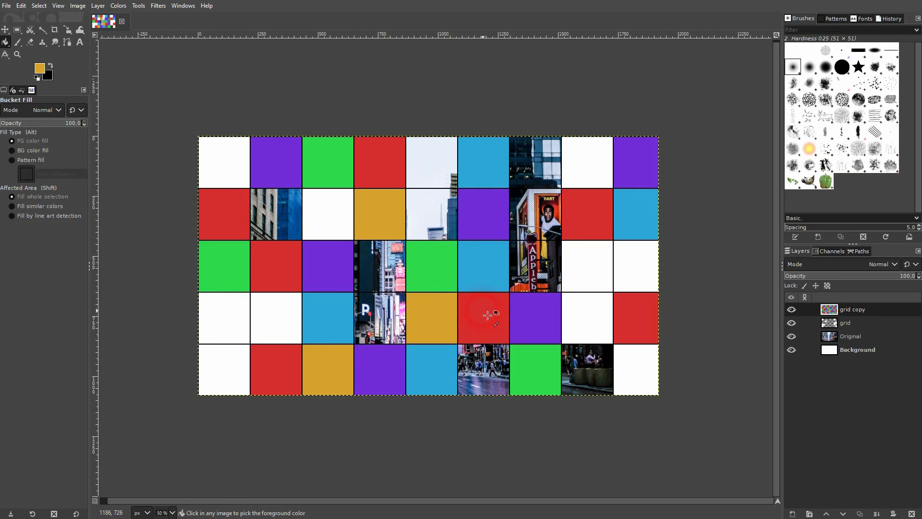
- Set the grid copy layer's blend mode to Overlay and lower the grid layer's opacity to about 37
{"action": "left_click", "coordinate": [888, 265]}
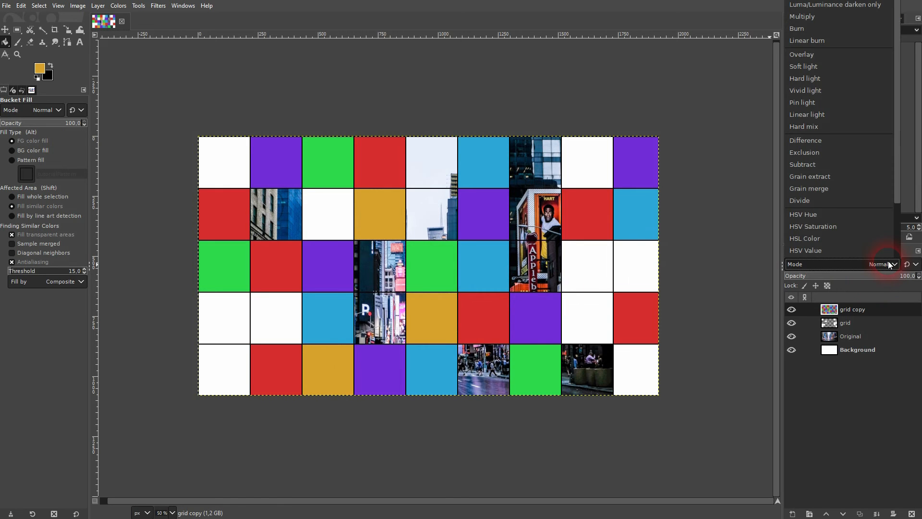
{"action": "left_click", "coordinate": [801, 54]}
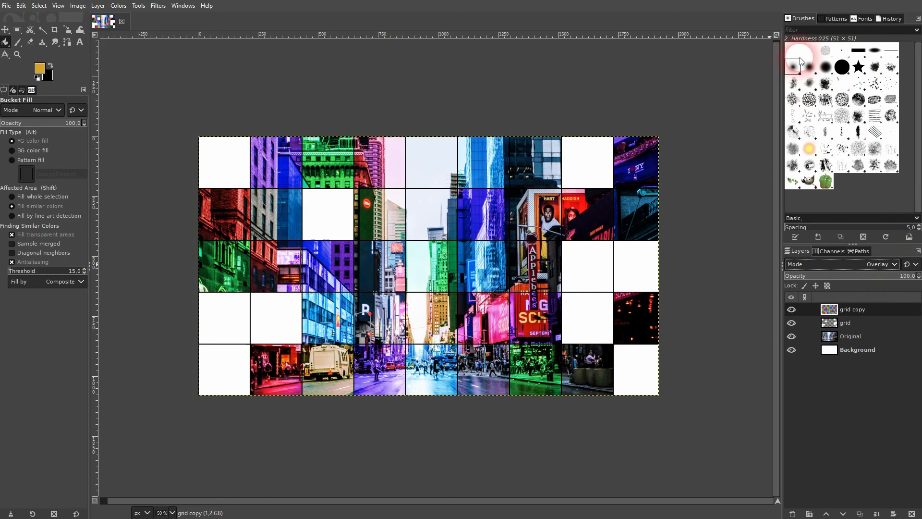
{"action": "left_click", "coordinate": [857, 323]}
{"action": "left_click", "coordinate": [853, 277]}
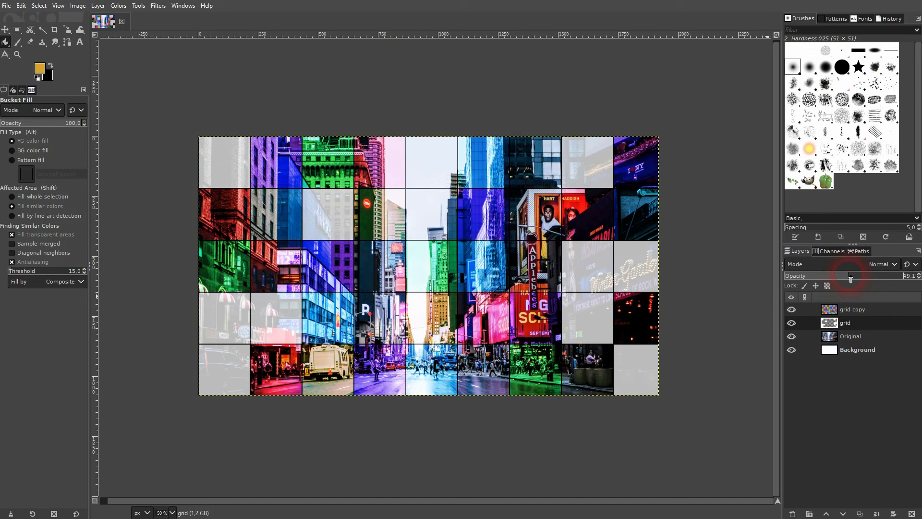
{"action": "left_click_drag", "start_coordinate": [839, 278], "coordinate": [833, 277]}
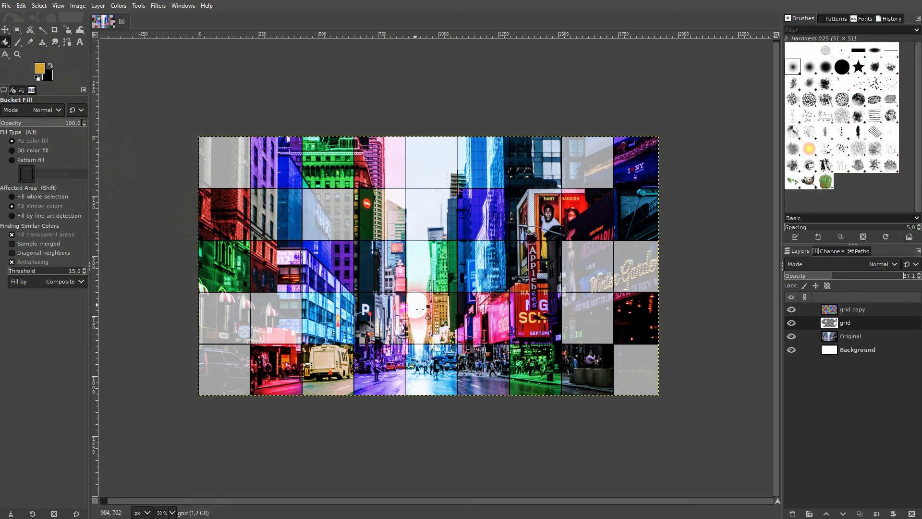
- Reduce the grid layer's opacity further to about 12 and inspect the white cells over the photo
{"action": "scroll", "coordinate": [418, 320], "scroll_direction": "up", "scroll_amount": 2, "text": "ctrl"}
{"action": "scroll", "coordinate": [418, 320], "scroll_direction": "down", "scroll_amount": 1, "text": "ctrl"}
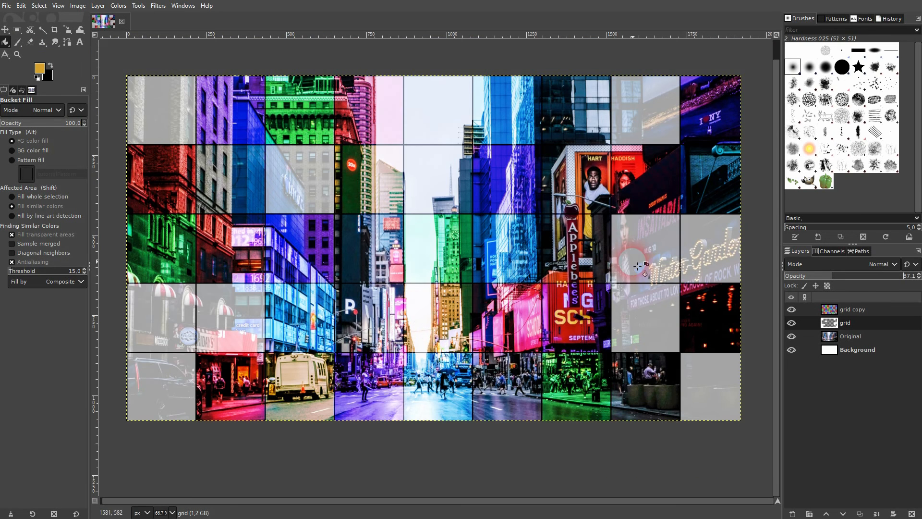
{"action": "left_click_drag", "start_coordinate": [811, 277], "coordinate": [802, 277]}
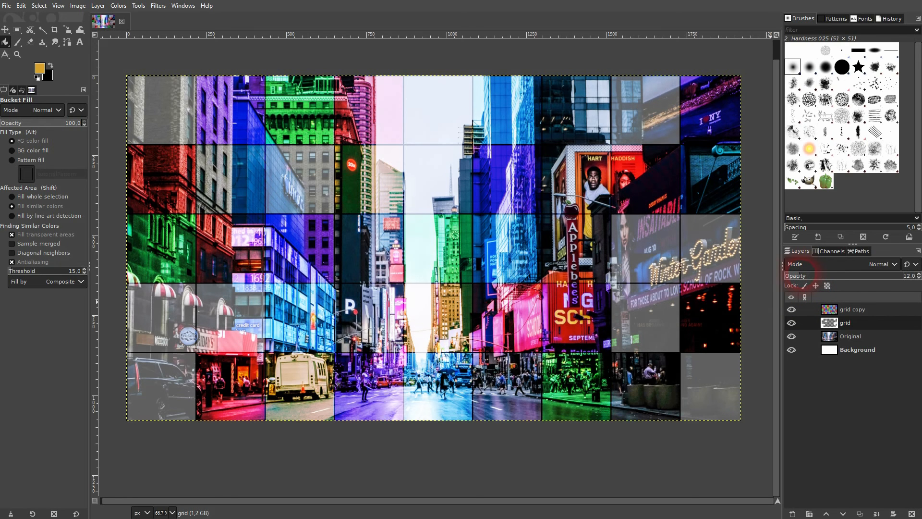
{"action": "scroll", "coordinate": [552, 315], "scroll_direction": "down", "scroll_amount": 1, "text": "ctrl"}
{"action": "scroll", "coordinate": [551, 310], "scroll_direction": "up", "scroll_amount": 1, "text": "ctrl"}
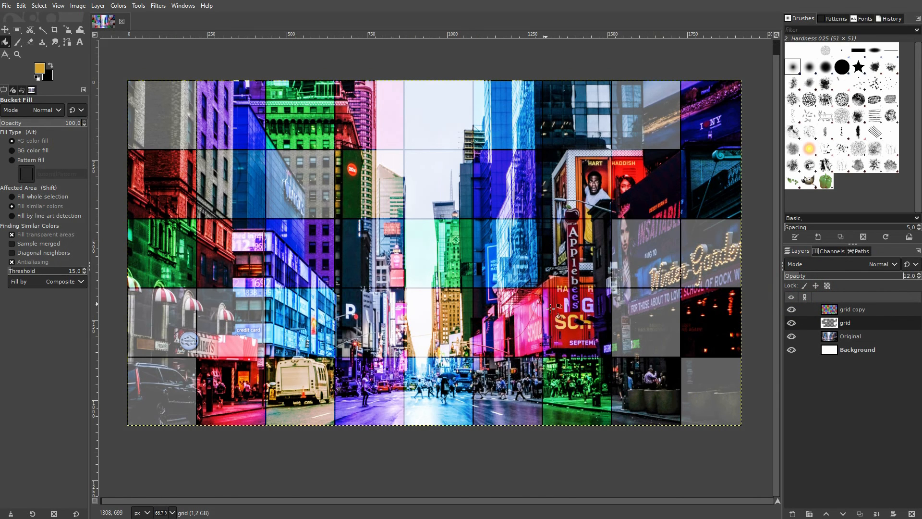